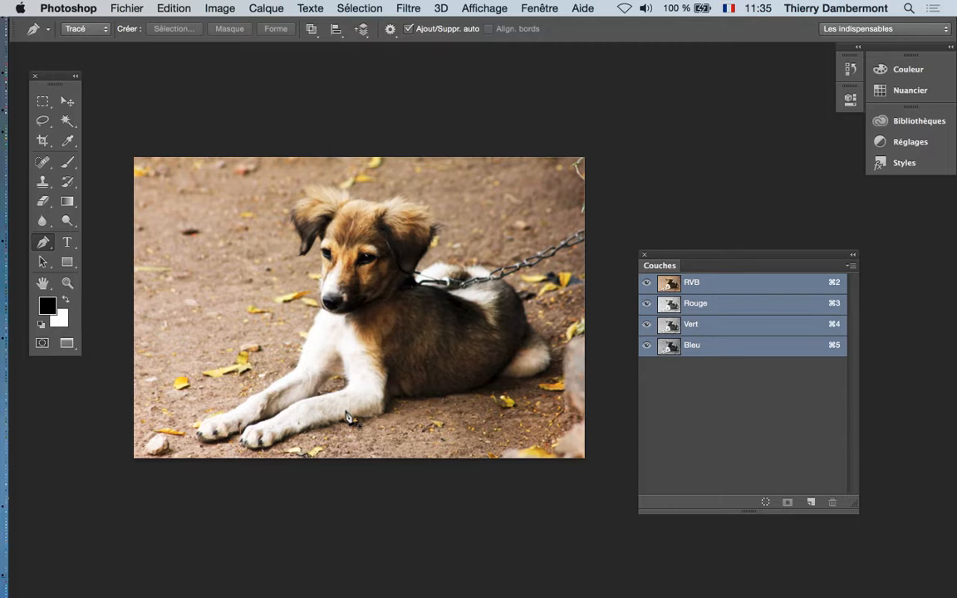
Show the Calques panel and shift it away from the dog image
{"action": "scroll", "coordinate": [324, 231], "scroll_direction": "up", "scroll_amount": 2}
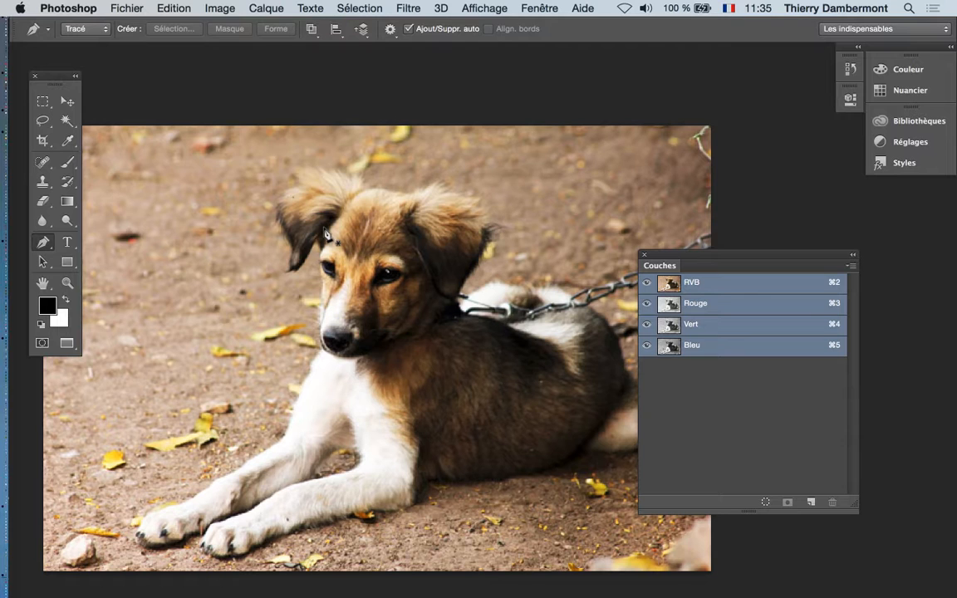
{"action": "scroll", "coordinate": [320, 234], "scroll_direction": "down", "scroll_amount": 1}
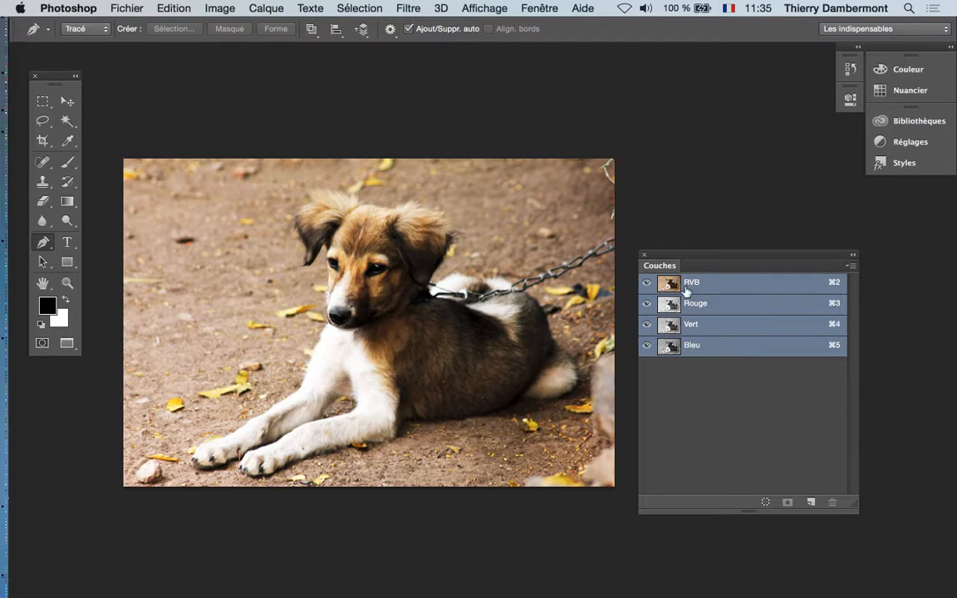
{"action": "left_click", "coordinate": [539, 8]}
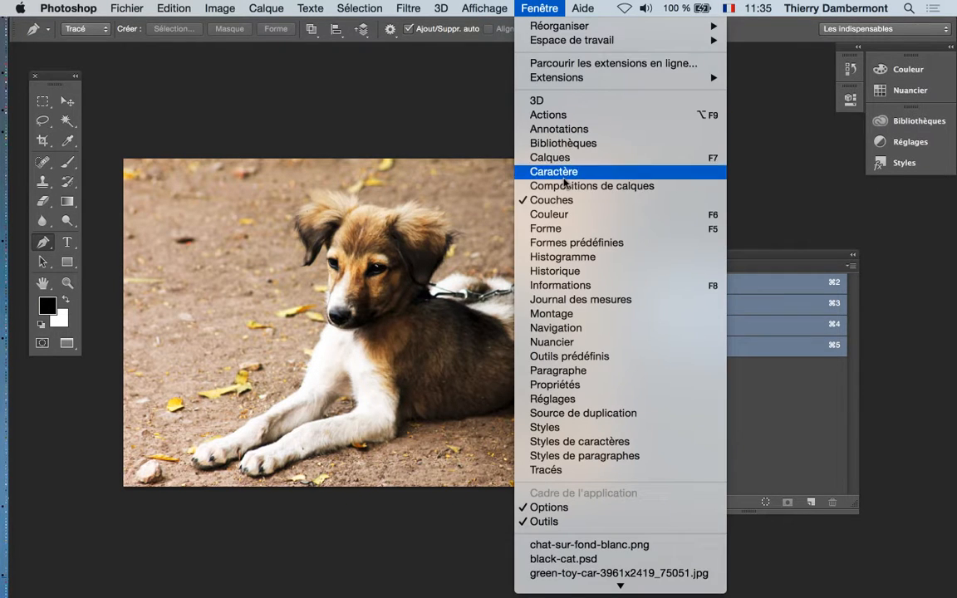
{"action": "left_click", "coordinate": [549, 158]}
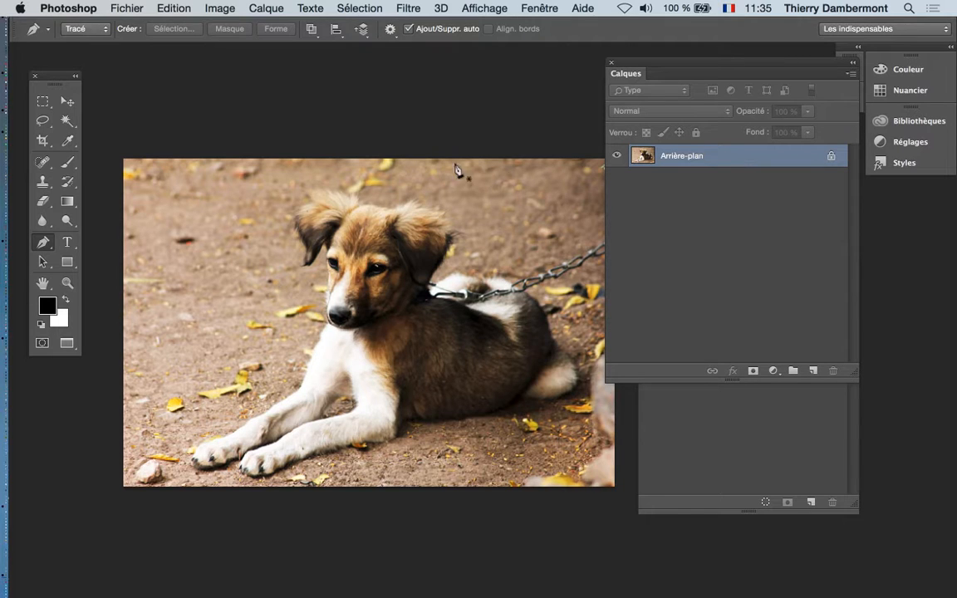
{"action": "left_click_drag", "start_coordinate": [669, 67], "coordinate": [710, 68]}
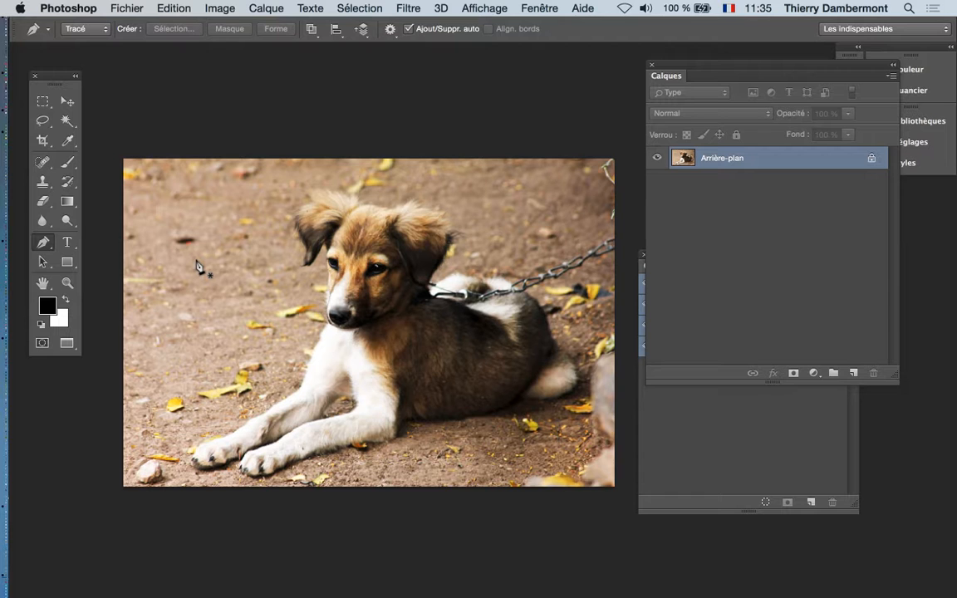
{"action": "scroll", "coordinate": [354, 359], "scroll_direction": "up", "scroll_amount": 5}
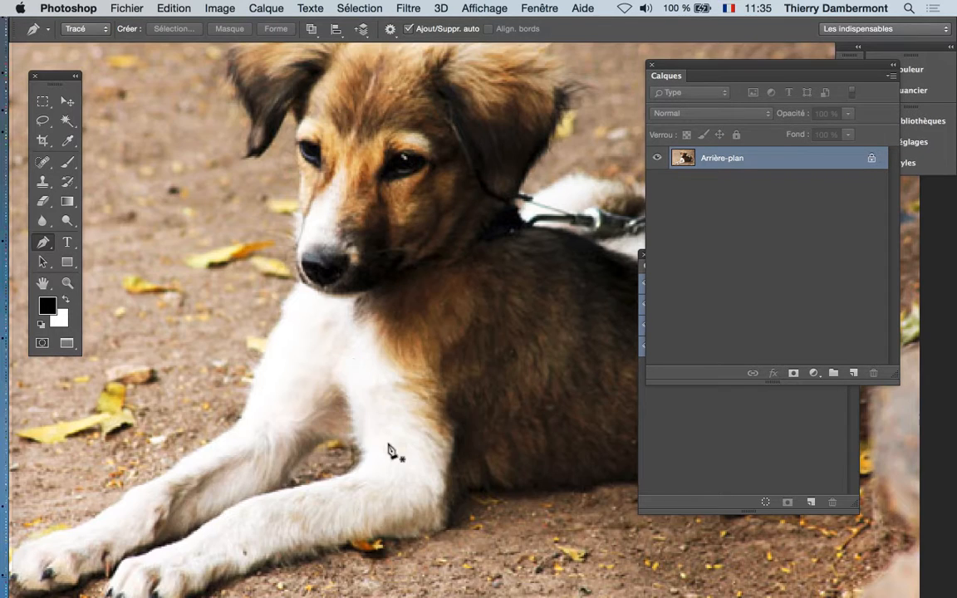
{"action": "scroll", "coordinate": [419, 379], "scroll_direction": "down", "scroll_amount": 1}
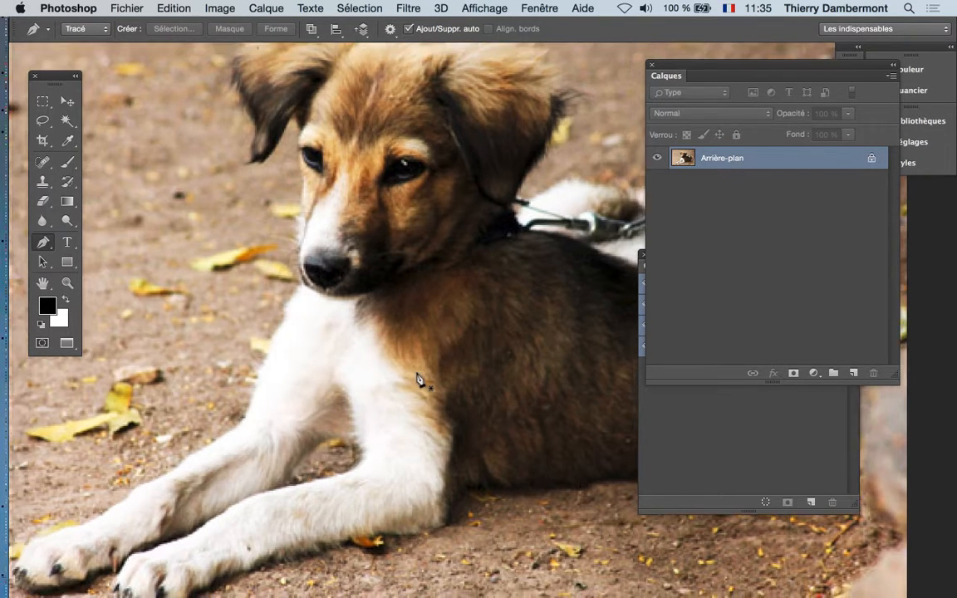
{"action": "scroll", "coordinate": [419, 379], "scroll_direction": "down", "scroll_amount": 5}
{"action": "scroll", "coordinate": [427, 249], "scroll_direction": "down", "scroll_amount": 2}
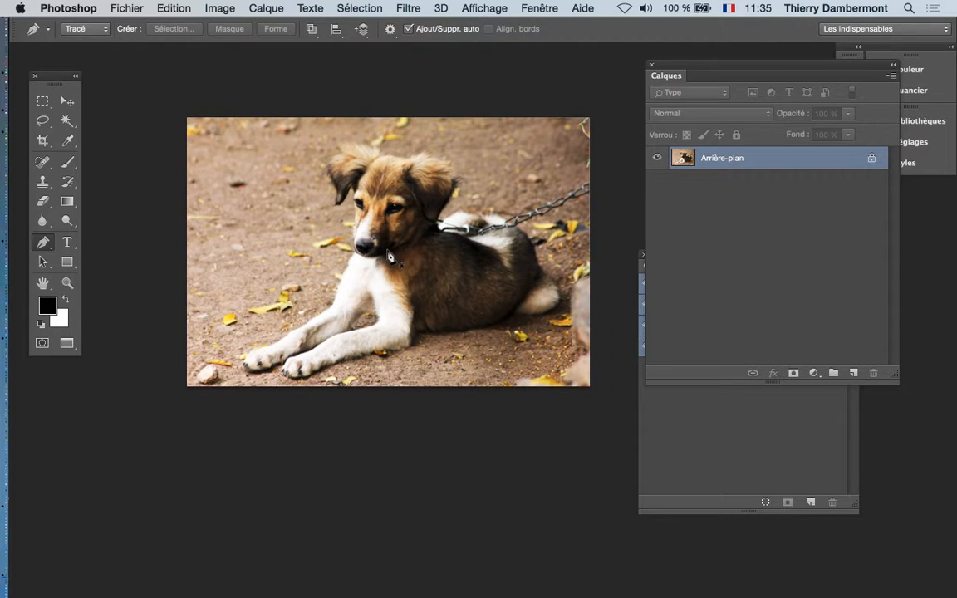
{"action": "scroll", "coordinate": [389, 256], "scroll_direction": "up", "scroll_amount": 1}
{"action": "scroll", "coordinate": [390, 257], "scroll_direction": "up", "scroll_amount": 3}
Shrink the Calques and Couches panels and arrange them beside the image without overlapping it or each other
{"action": "left_click_drag", "start_coordinate": [406, 232], "coordinate": [354, 234]}
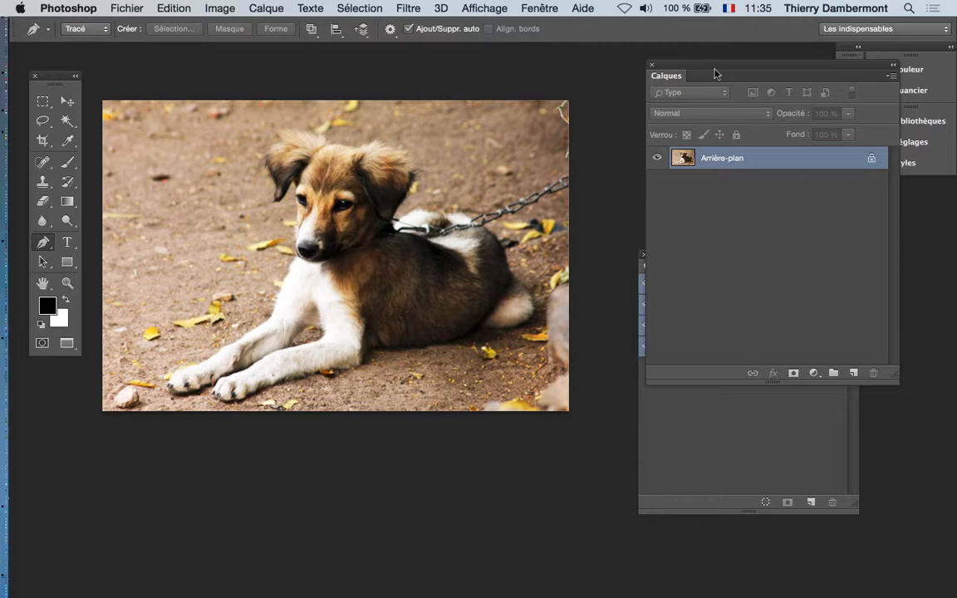
{"action": "left_click_drag", "start_coordinate": [664, 75], "coordinate": [484, 209]}
{"action": "left_click_drag", "start_coordinate": [772, 273], "coordinate": [816, 295]}
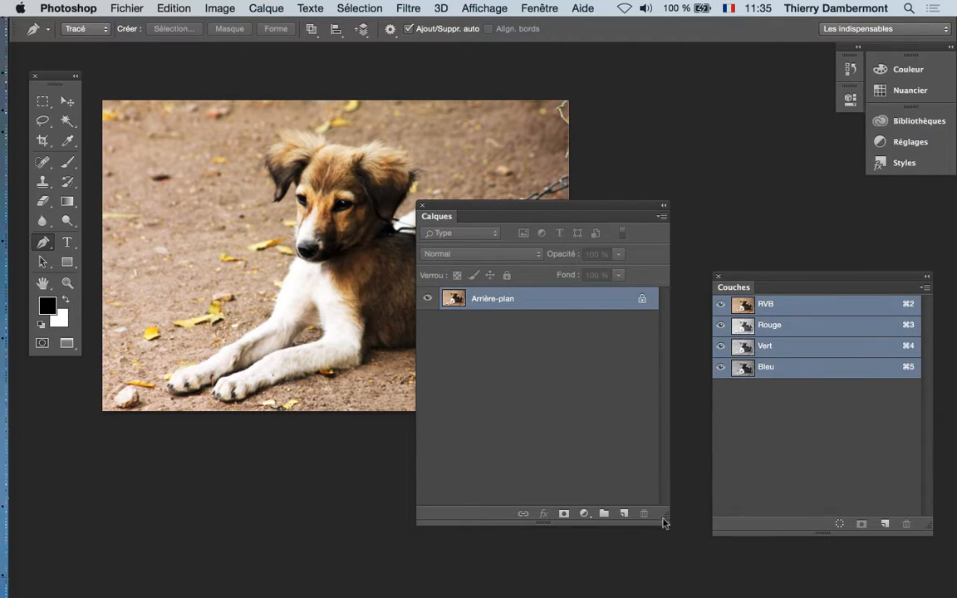
{"action": "left_click_drag", "start_coordinate": [667, 522], "coordinate": [629, 470]}
{"action": "left_click_drag", "start_coordinate": [504, 212], "coordinate": [659, 71]}
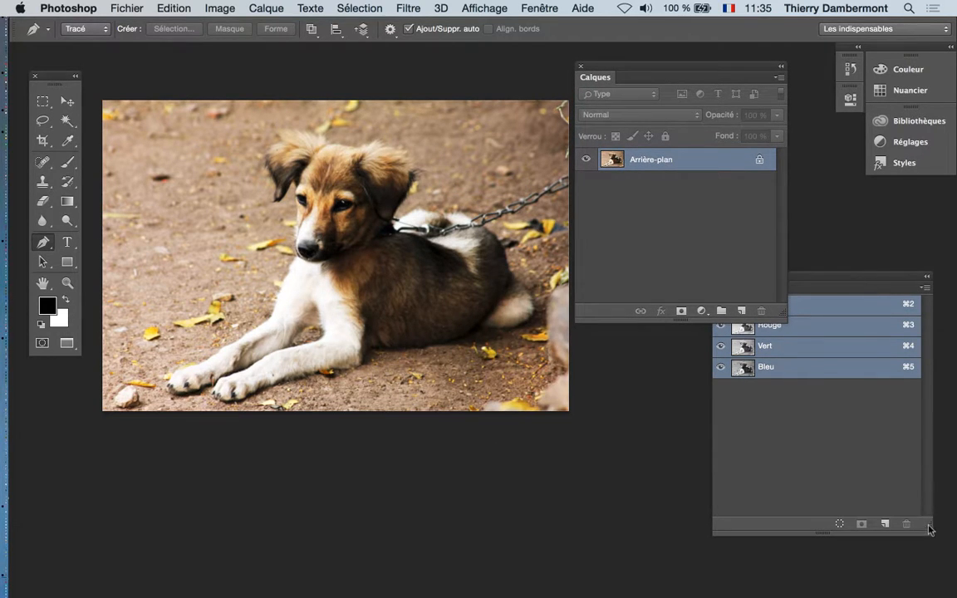
{"action": "left_click_drag", "start_coordinate": [930, 527], "coordinate": [913, 452]}
{"action": "left_click_drag", "start_coordinate": [789, 281], "coordinate": [710, 341]}
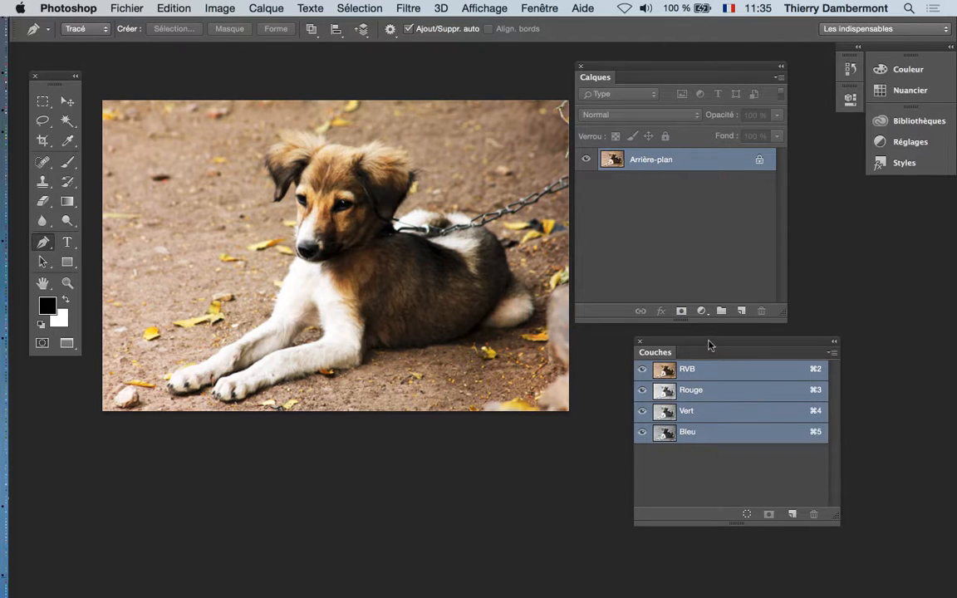
Convert the background into a regular layer named Calque 0 and add an empty layer beneath it
{"action": "left_click_drag", "start_coordinate": [678, 175], "coordinate": [677, 169]}
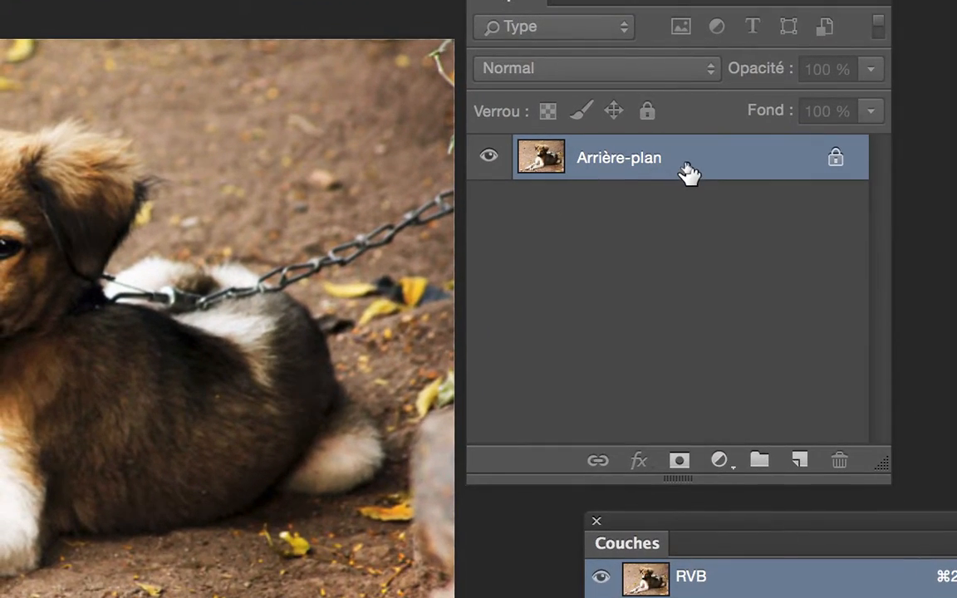
{"action": "double_click", "coordinate": [688, 172]}
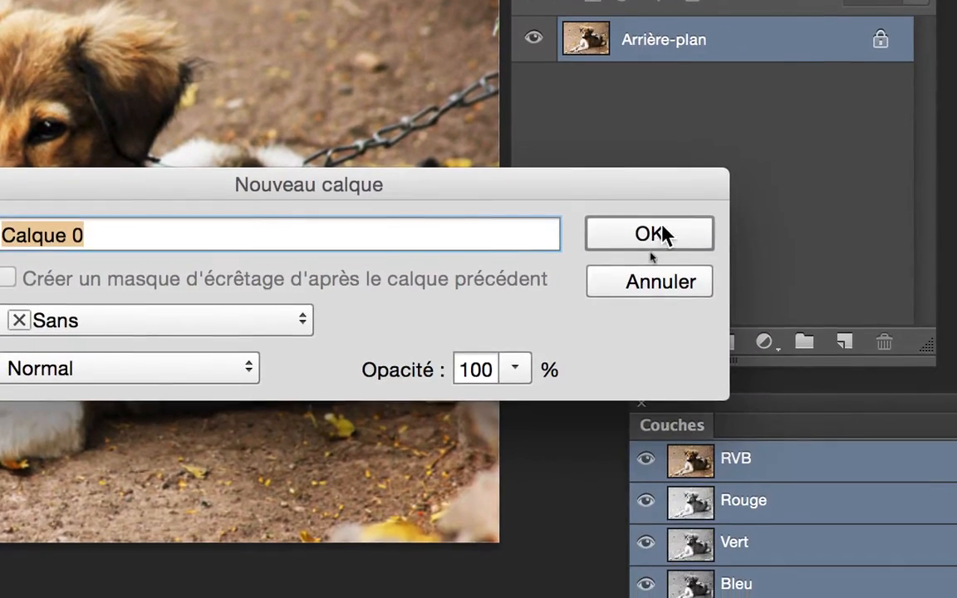
{"action": "left_click", "coordinate": [619, 341]}
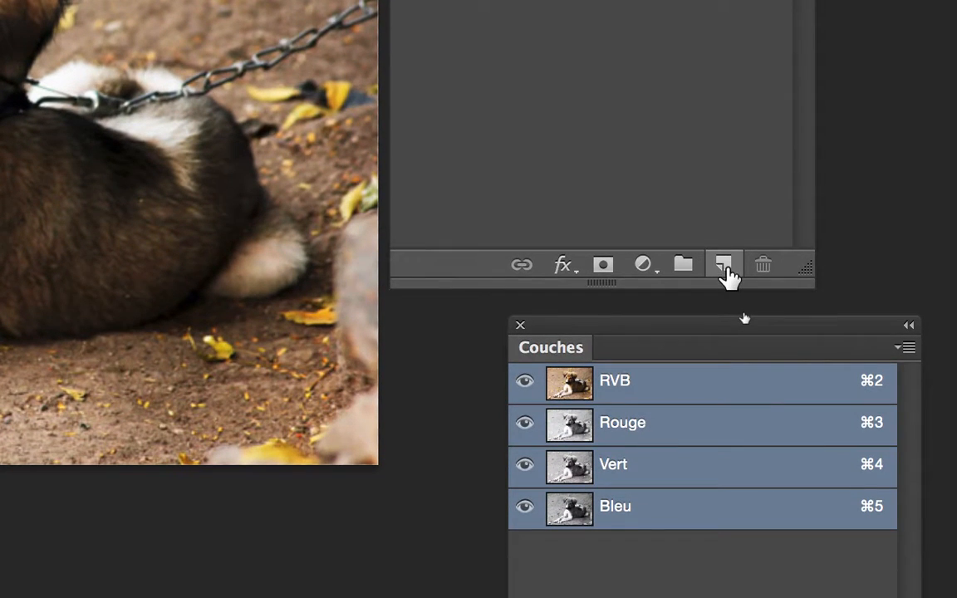
{"action": "left_click", "coordinate": [725, 268]}
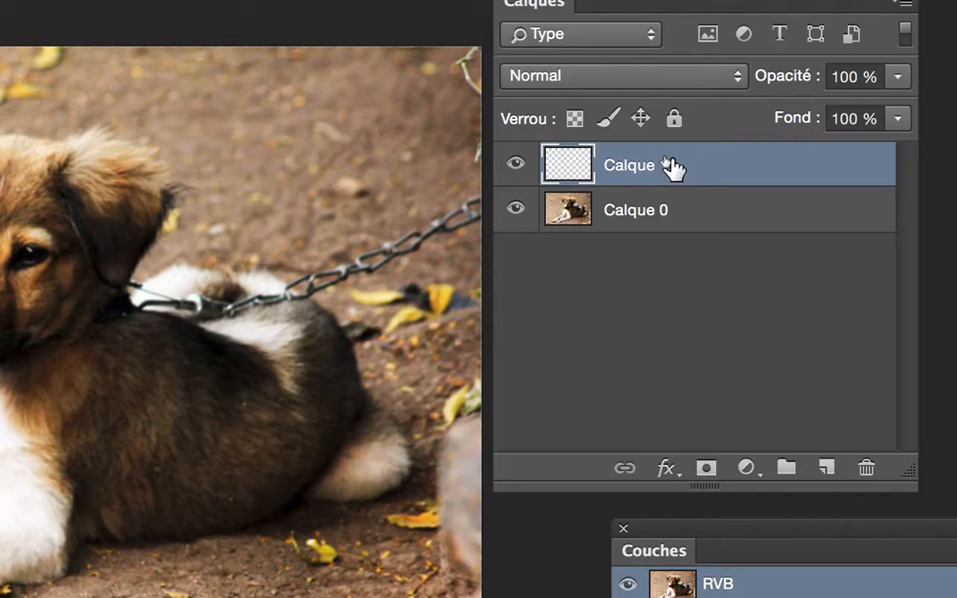
{"action": "left_click_drag", "start_coordinate": [670, 165], "coordinate": [635, 190]}
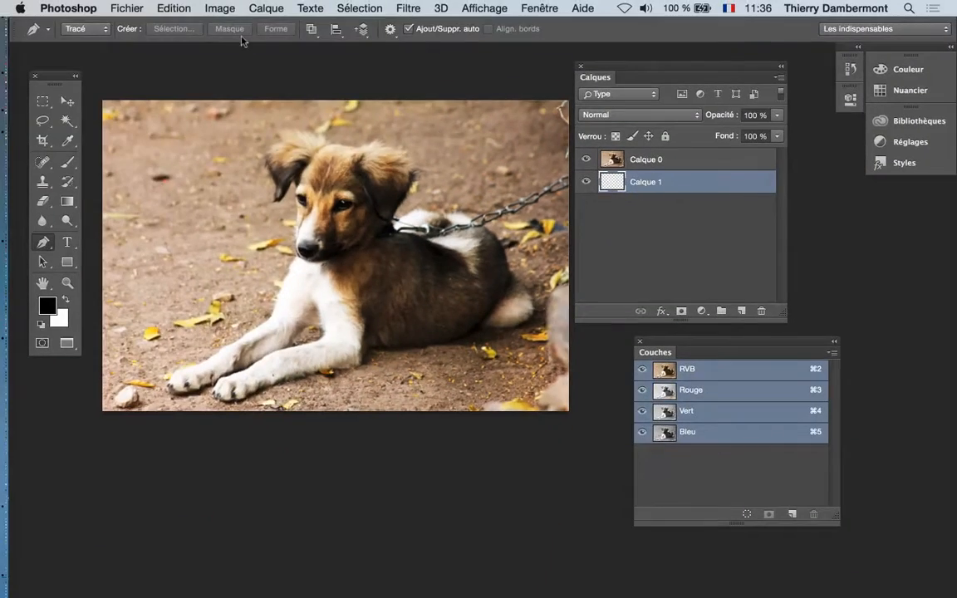
Fill Calque 1 with the solid green colour 15ec1a in Normal mode at 100 % opacity
{"action": "left_click", "coordinate": [175, 8]}
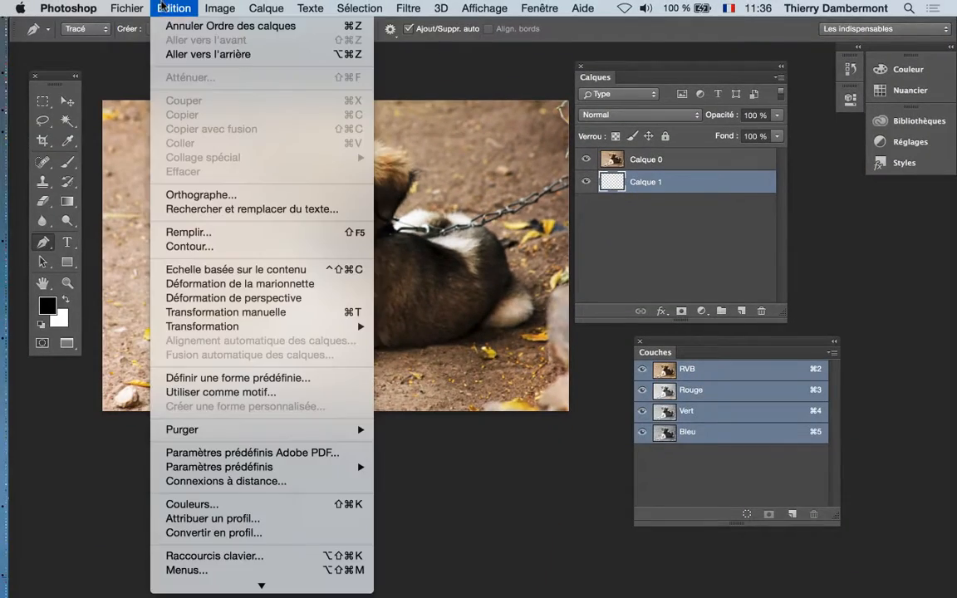
{"action": "left_click", "coordinate": [211, 237]}
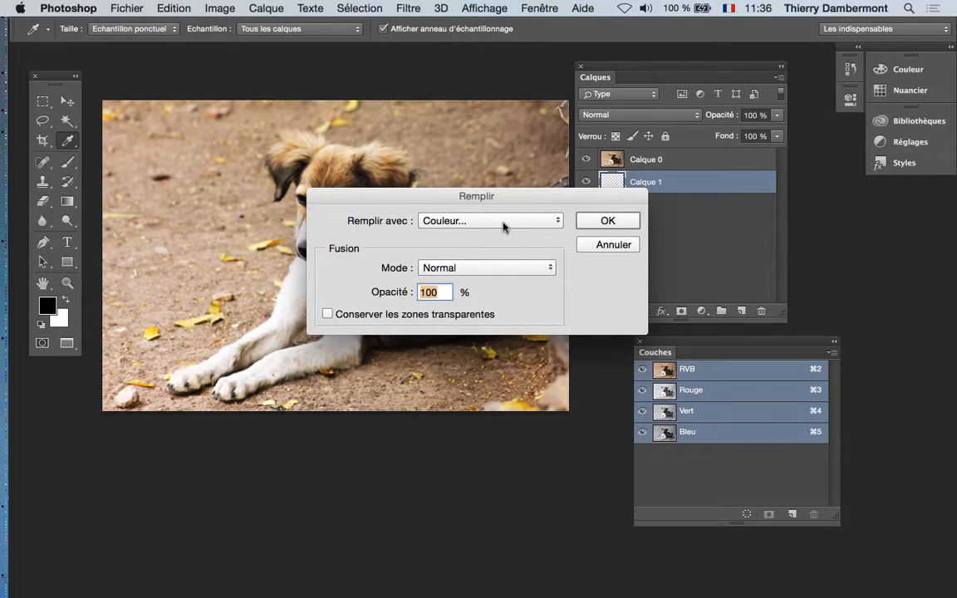
{"action": "left_click", "coordinate": [503, 222]}
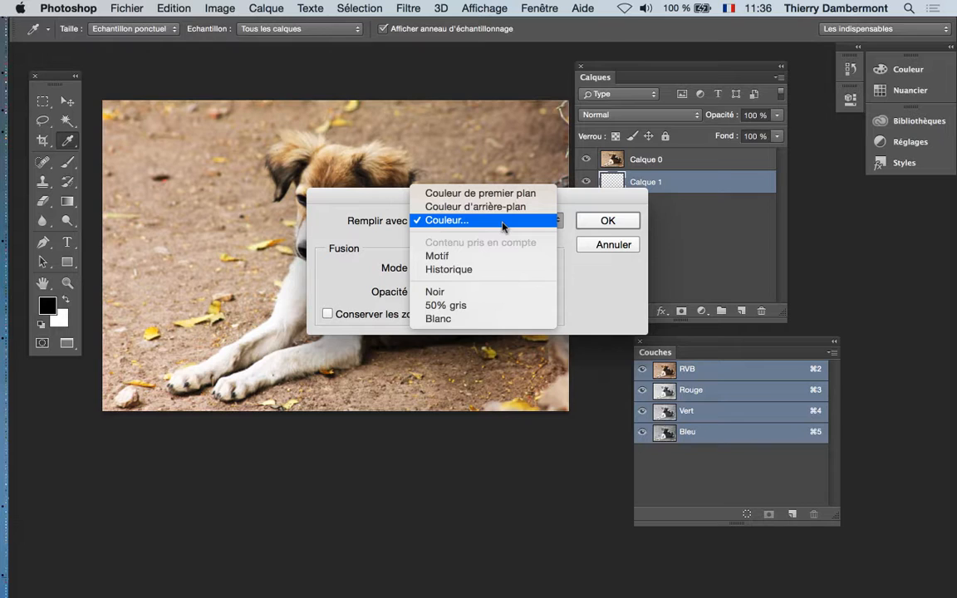
{"action": "left_click", "coordinate": [503, 222]}
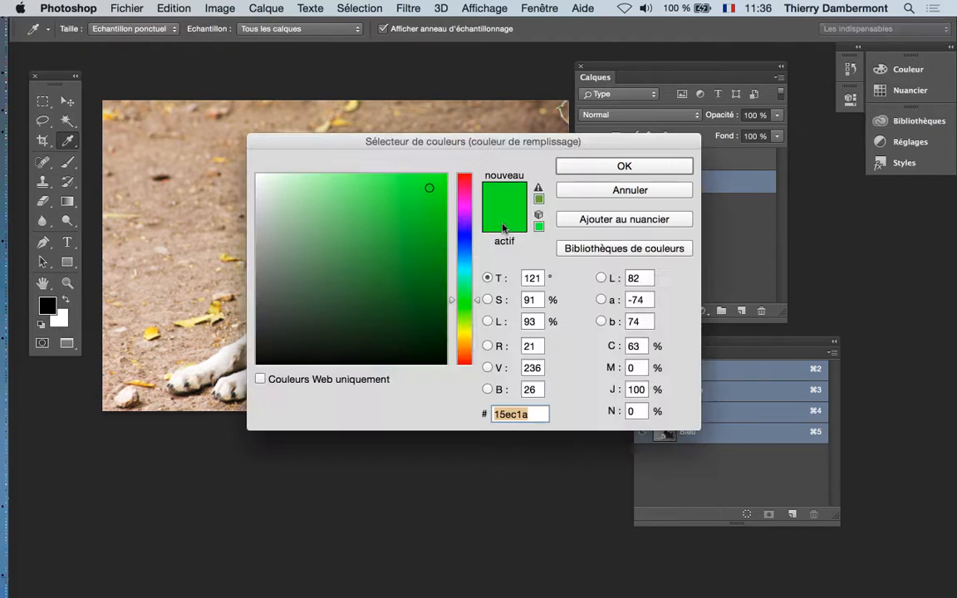
{"action": "left_click", "coordinate": [574, 171]}
{"action": "left_click", "coordinate": [594, 219]}
{"action": "key", "text": "p"}
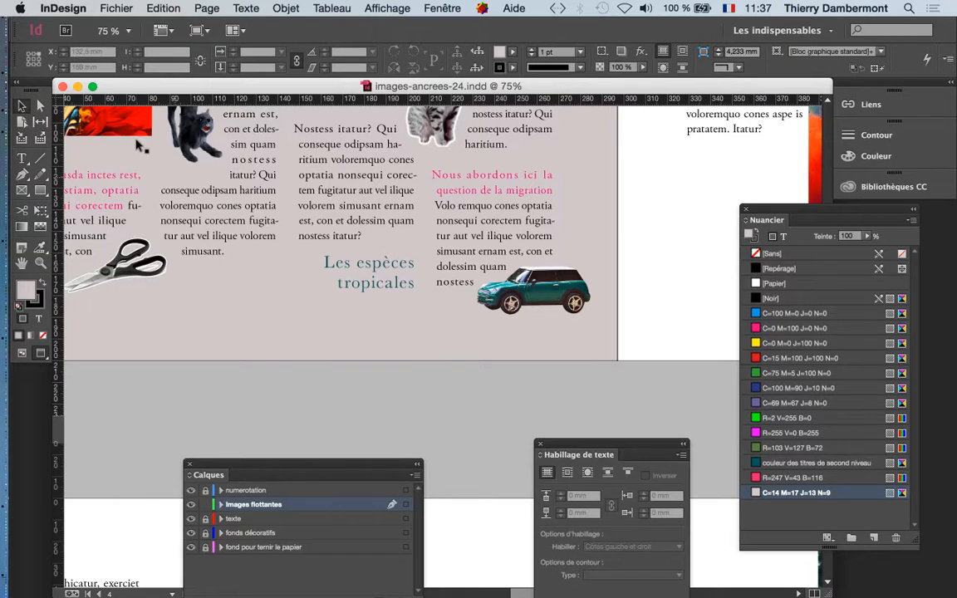
{"action": "left_click", "coordinate": [77, 87]}
{"action": "left_click", "coordinate": [82, 147]}
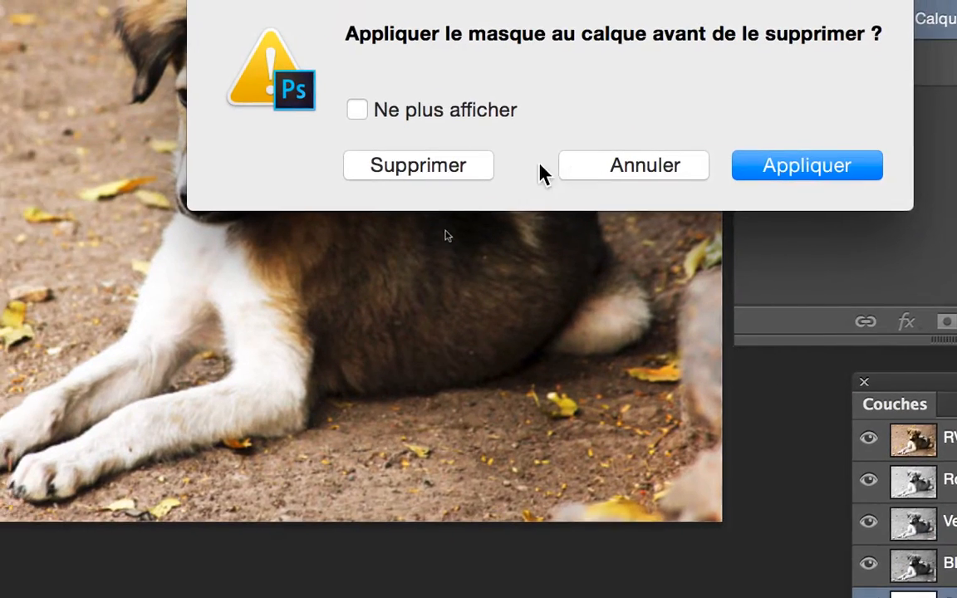
Remove the existing mask from Calque 0 and try adding a new layer mask, undoing the addition
{"action": "key", "text": "Return"}
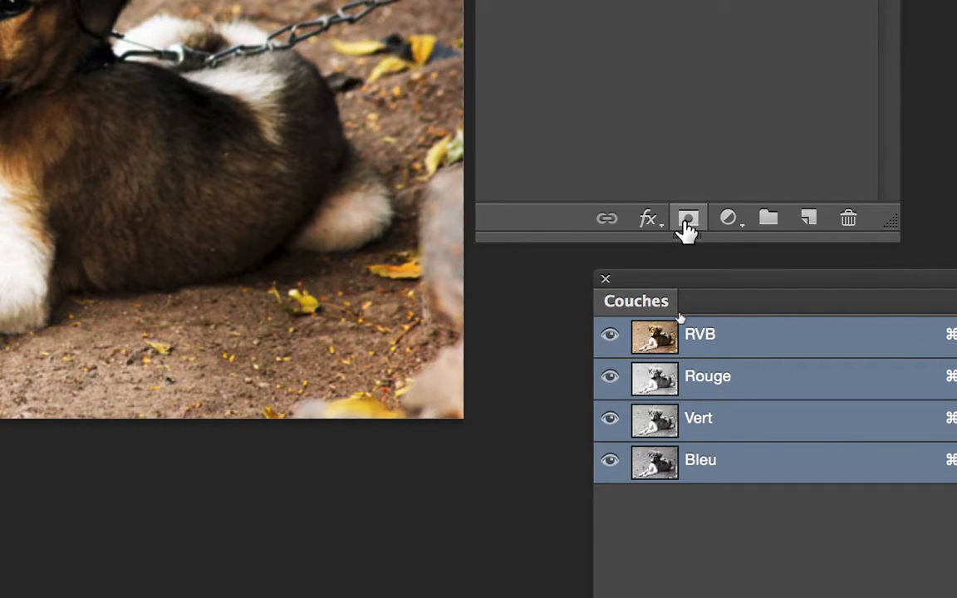
{"action": "left_click", "coordinate": [687, 219]}
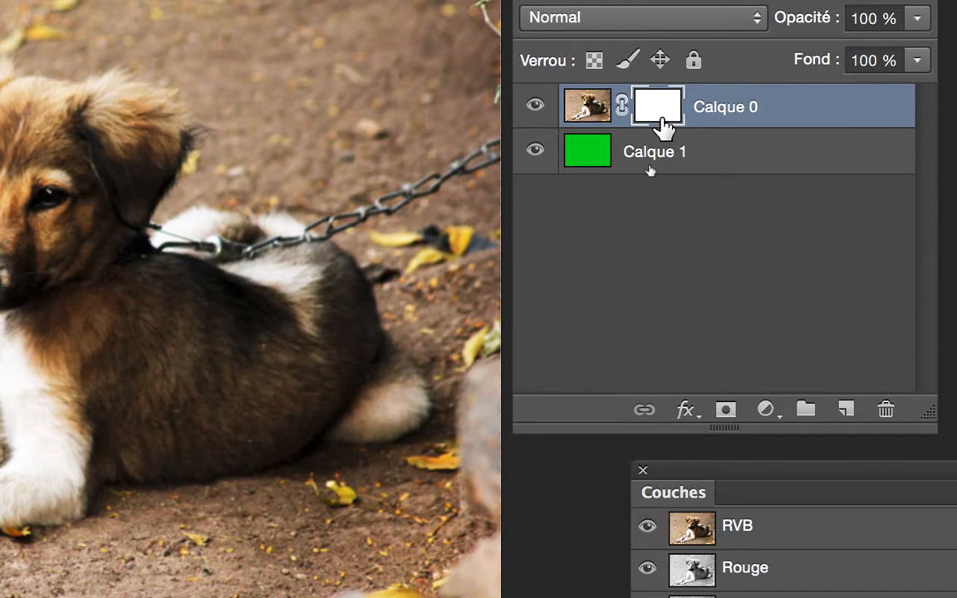
{"action": "key", "text": "super+z"}
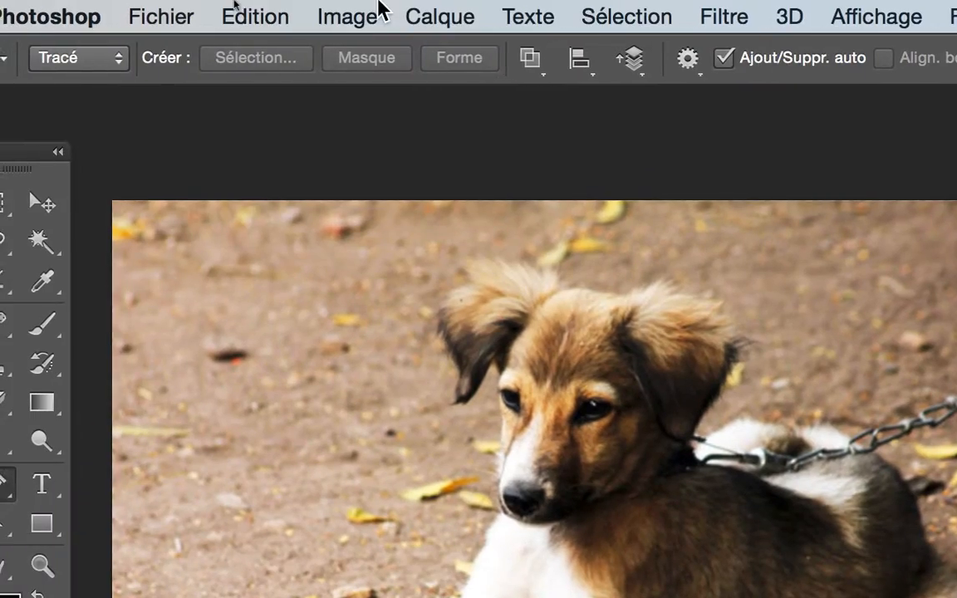
Add a layer mask that reveals everything (Tout faire apparaître) to Calque 0
{"action": "left_click", "coordinate": [413, 12]}
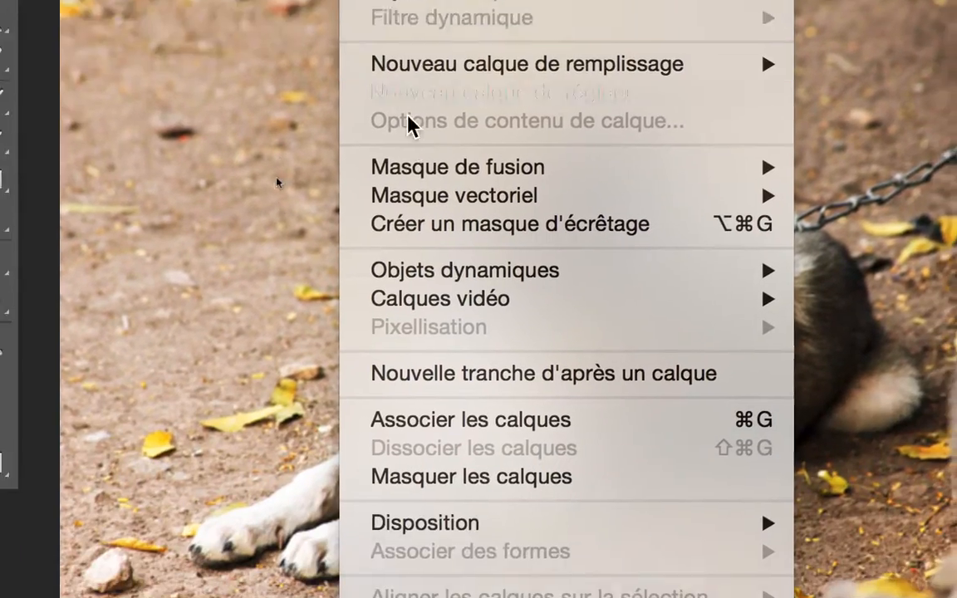
{"action": "mouse_move", "coordinate": [443, 378]}
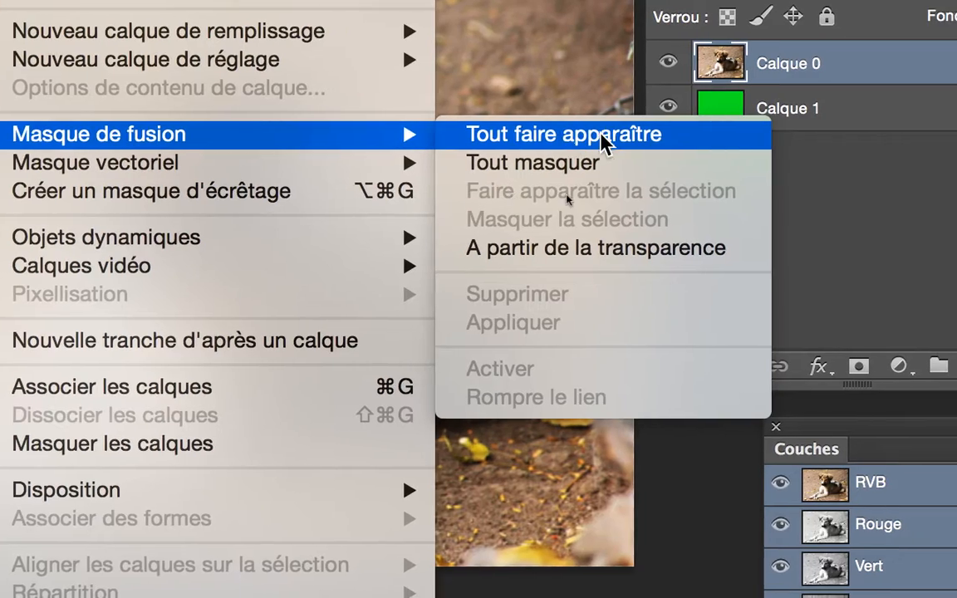
{"action": "left_click", "coordinate": [710, 143]}
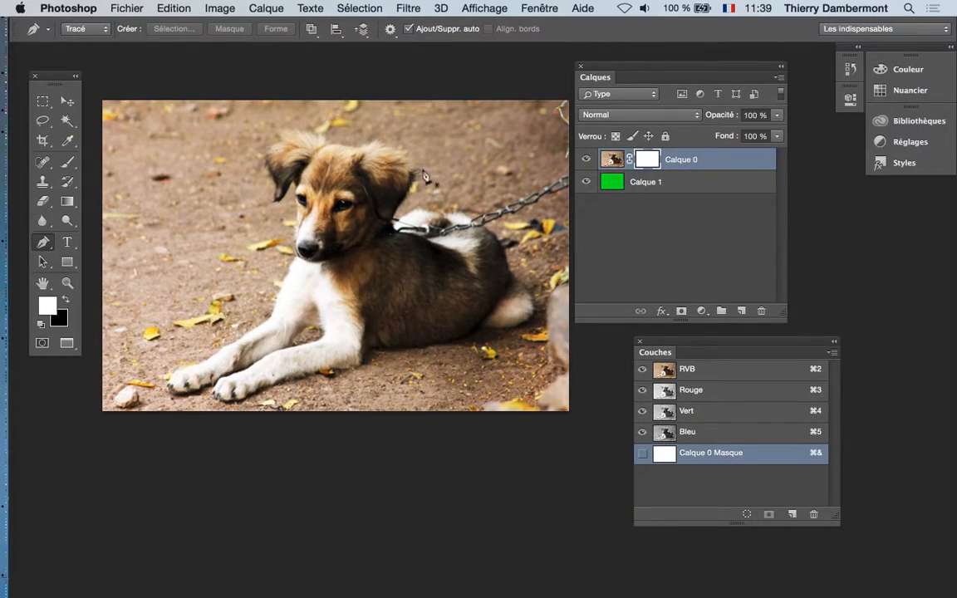
Disable the layer mask of Calque 0 and turn on the visibility of its mask channel
{"action": "left_click_drag", "start_coordinate": [658, 70], "coordinate": [697, 65]}
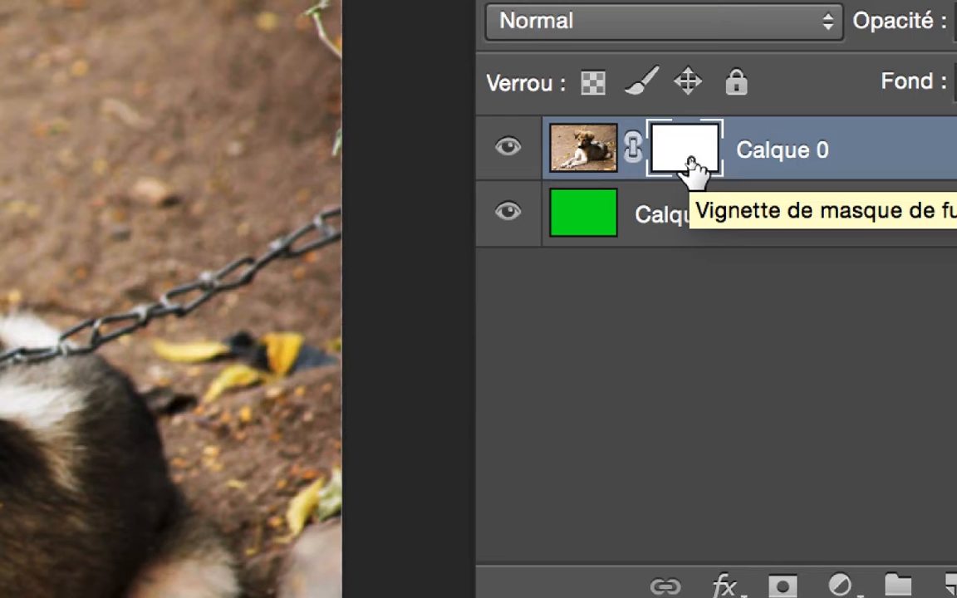
{"action": "left_click", "coordinate": [691, 166], "text": "shift"}
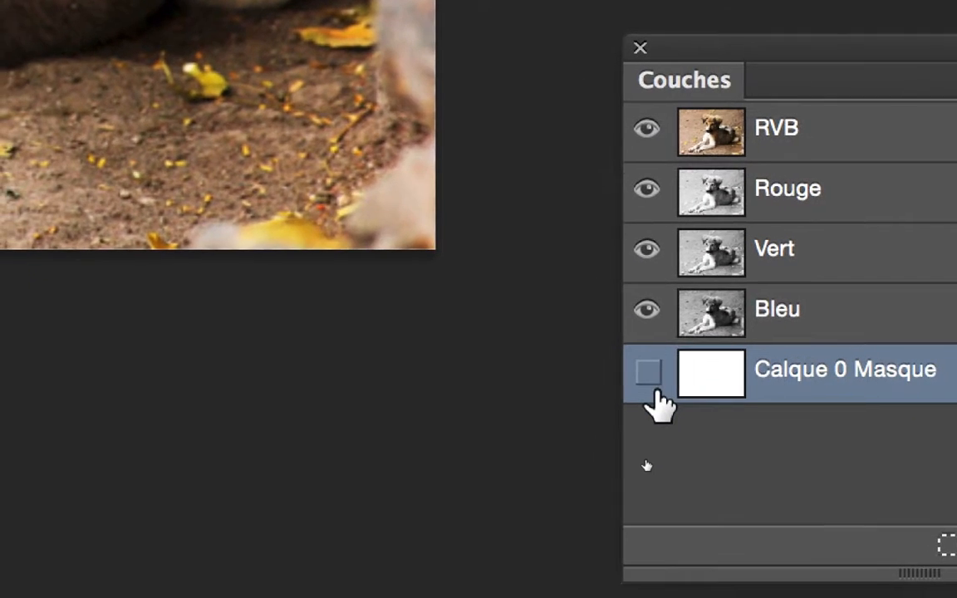
{"action": "left_click", "coordinate": [649, 379]}
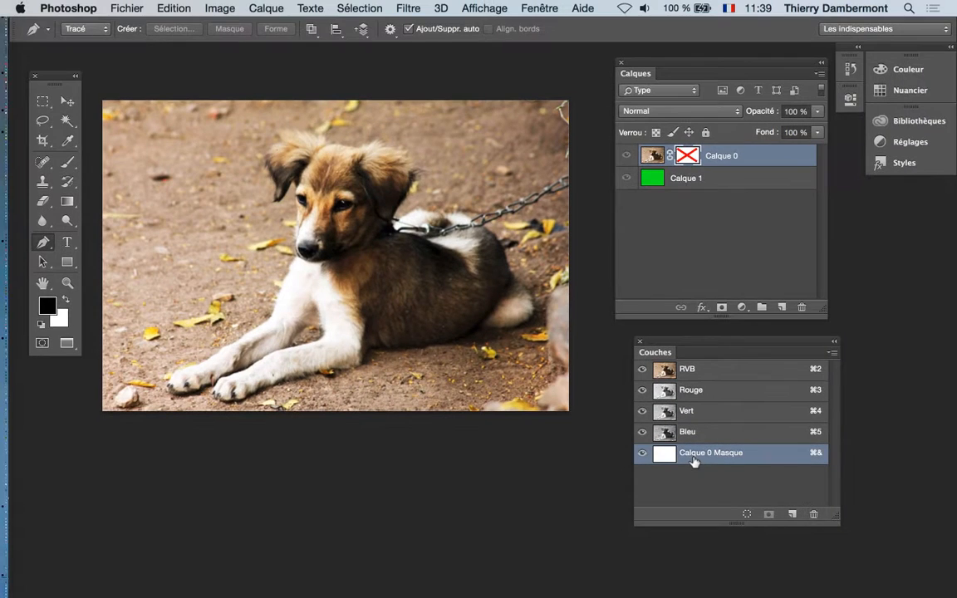
Move the Calques and Couches panels further away to make room for the enlarged dog image
{"action": "left_click_drag", "start_coordinate": [648, 66], "coordinate": [632, 38]}
{"action": "left_click_drag", "start_coordinate": [688, 343], "coordinate": [764, 321]}
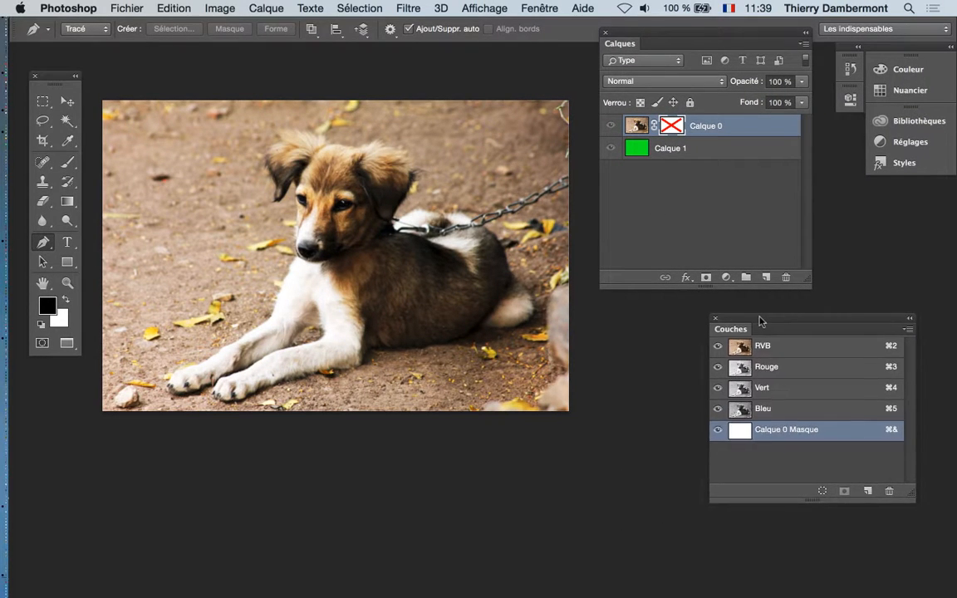
{"action": "scroll", "coordinate": [371, 247], "scroll_direction": "up", "scroll_amount": 1}
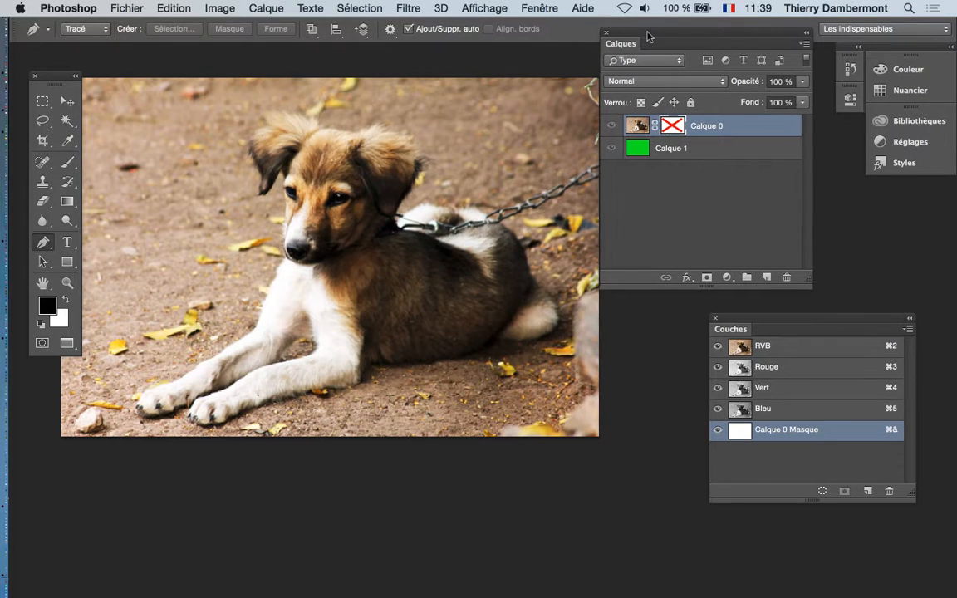
{"action": "left_click_drag", "start_coordinate": [655, 44], "coordinate": [698, 46]}
Activate the Brush tool, move the toolbox aside and enlarge the brush to 41 px at 100 % hardness
{"action": "left_click_drag", "start_coordinate": [67, 166], "coordinate": [67, 156]}
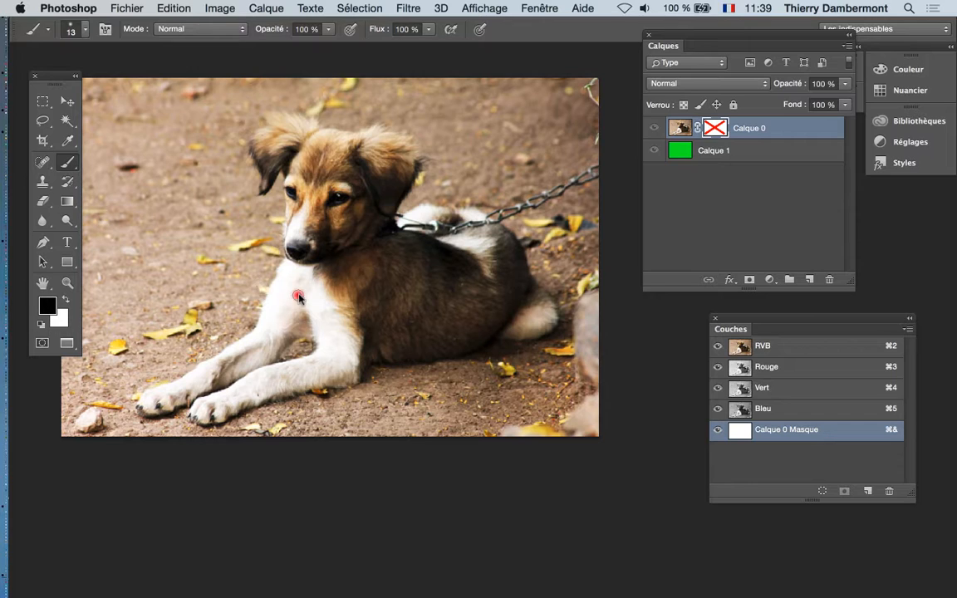
{"action": "left_click_drag", "start_coordinate": [267, 265], "coordinate": [284, 264]}
{"action": "left_click_drag", "start_coordinate": [60, 80], "coordinate": [91, 63]}
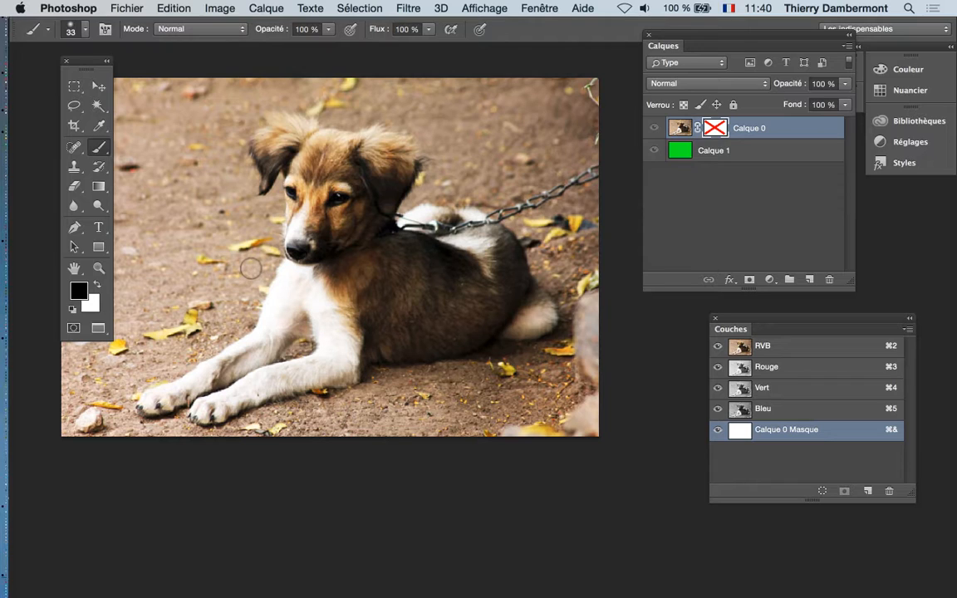
{"action": "mouse_move", "coordinate": [251, 267]}
{"action": "left_mouse_down"}
{"action": "mouse_move", "coordinate": [405, 261]}
{"action": "mouse_move", "coordinate": [258, 277]}
{"action": "mouse_move", "coordinate": [442, 271]}
{"action": "mouse_move", "coordinate": [257, 285]}
{"action": "mouse_move", "coordinate": [268, 469]}
{"action": "left_mouse_up"}
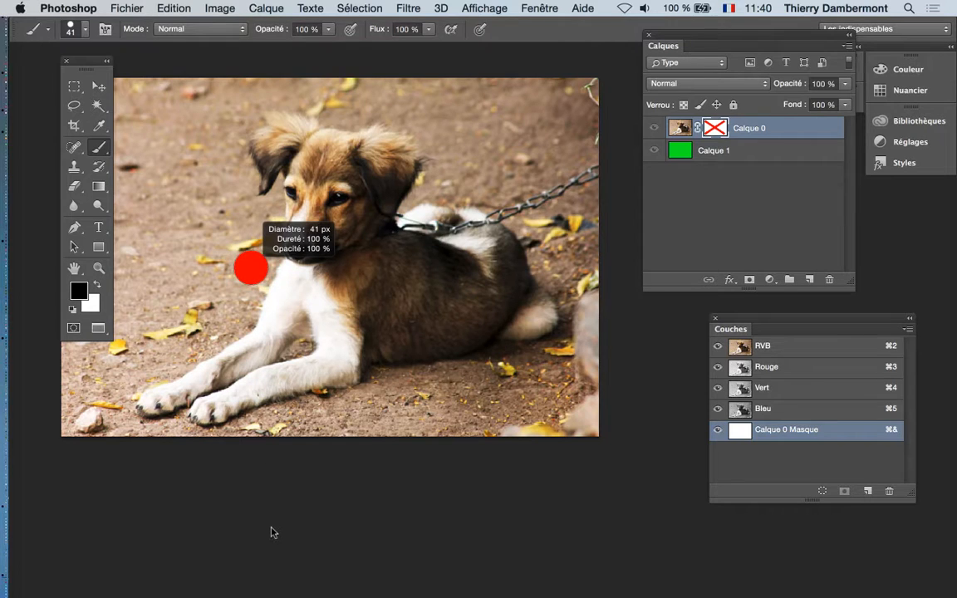
Set the brush to a 55 px diameter with a soft edge of about 3 % hardness
{"action": "mouse_move", "coordinate": [272, 392]}
{"action": "left_mouse_down"}
{"action": "mouse_move", "coordinate": [267, 170]}
{"action": "mouse_move", "coordinate": [256, 467]}
{"action": "mouse_move", "coordinate": [260, 156]}
{"action": "mouse_move", "coordinate": [251, 154]}
{"action": "mouse_move", "coordinate": [376, 177]}
{"action": "mouse_move", "coordinate": [274, 178]}
{"action": "mouse_move", "coordinate": [239, 234]}
{"action": "mouse_move", "coordinate": [266, 329]}
{"action": "left_mouse_up"}
{"action": "mouse_move", "coordinate": [264, 291]}
{"action": "left_mouse_down"}
{"action": "mouse_move", "coordinate": [263, 274]}
{"action": "mouse_move", "coordinate": [261, 302]}
{"action": "mouse_move", "coordinate": [233, 238]}
{"action": "mouse_move", "coordinate": [237, 159]}
{"action": "left_mouse_up"}
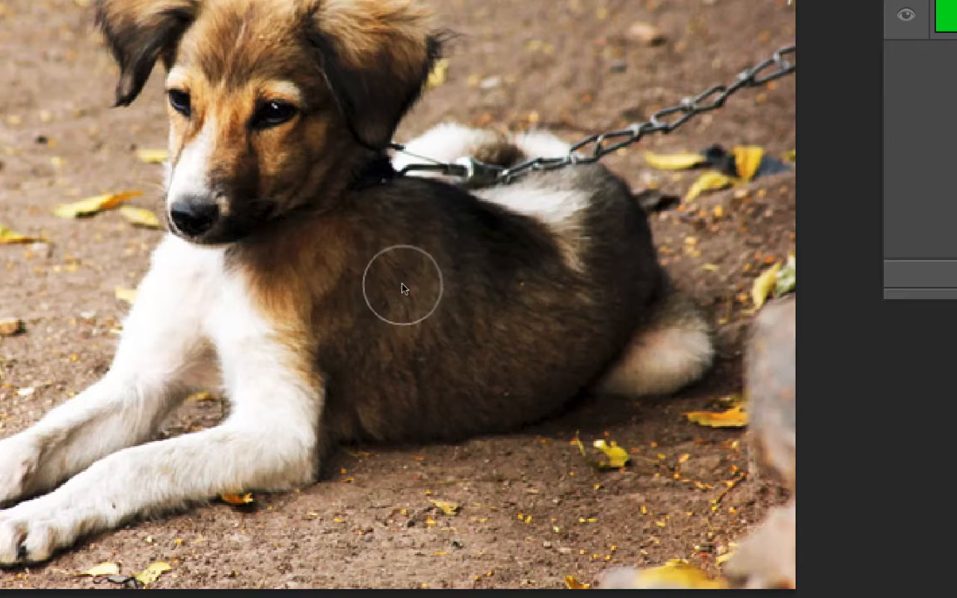
{"action": "mouse_move", "coordinate": [403, 287]}
{"action": "left_mouse_down"}
{"action": "mouse_move", "coordinate": [384, 296]}
{"action": "mouse_move", "coordinate": [461, 296]}
{"action": "mouse_move", "coordinate": [397, 292]}
{"action": "mouse_move", "coordinate": [401, 258]}
{"action": "mouse_move", "coordinate": [400, 523]}
{"action": "mouse_move", "coordinate": [402, 247]}
{"action": "mouse_move", "coordinate": [388, 170]}
{"action": "left_mouse_up"}
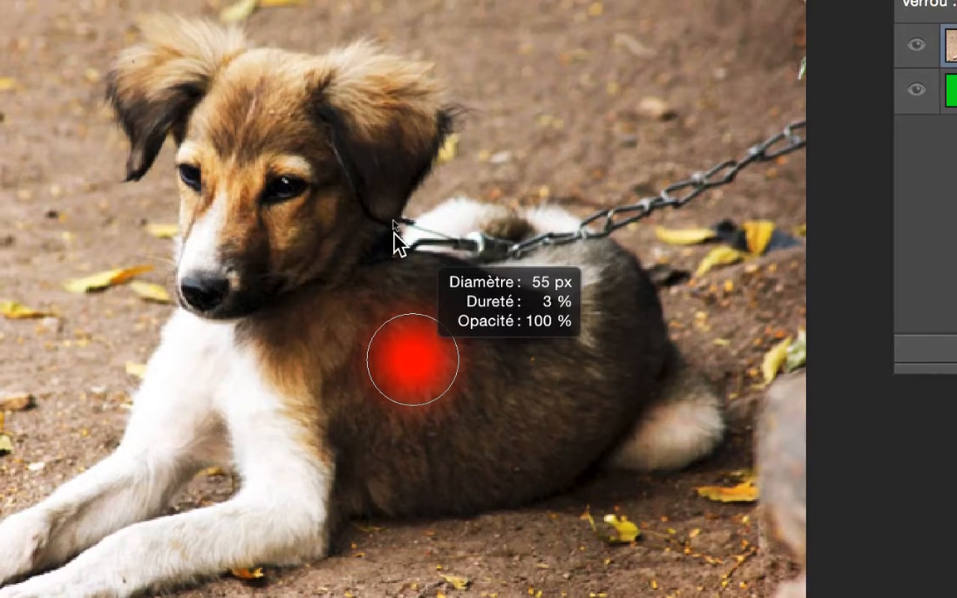
{"action": "left_click_drag", "start_coordinate": [397, 241], "coordinate": [391, 221]}
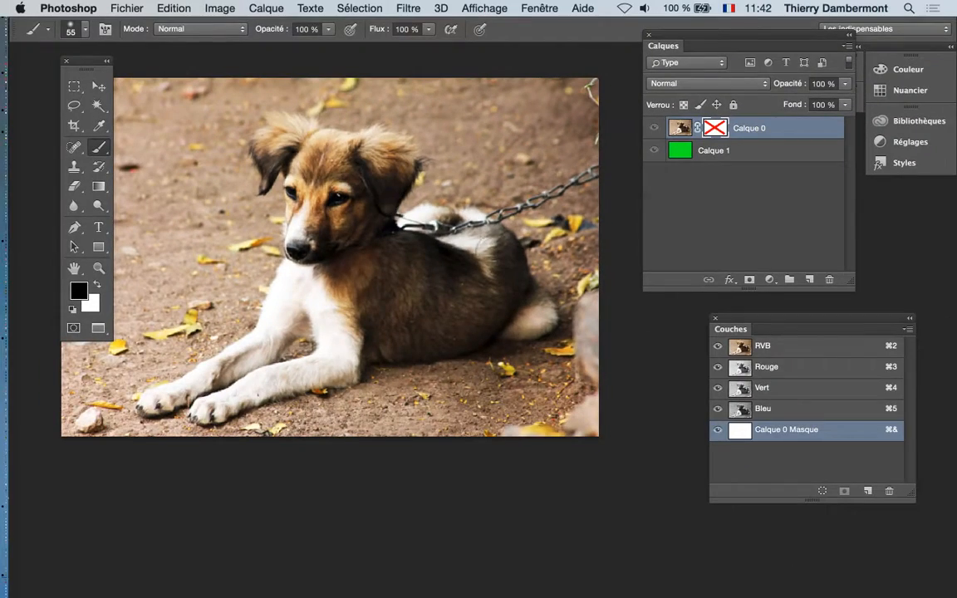
Paint black on the Calque 0 mask over the dog's back, under the muzzle and up the neck, reducing the brush to 31 px
{"action": "left_click_drag", "start_coordinate": [436, 272], "coordinate": [422, 272]}
{"action": "mouse_move", "coordinate": [424, 297]}
{"action": "left_mouse_down"}
{"action": "mouse_move", "coordinate": [416, 300]}
{"action": "mouse_move", "coordinate": [431, 292]}
{"action": "mouse_move", "coordinate": [423, 270]}
{"action": "left_mouse_up"}
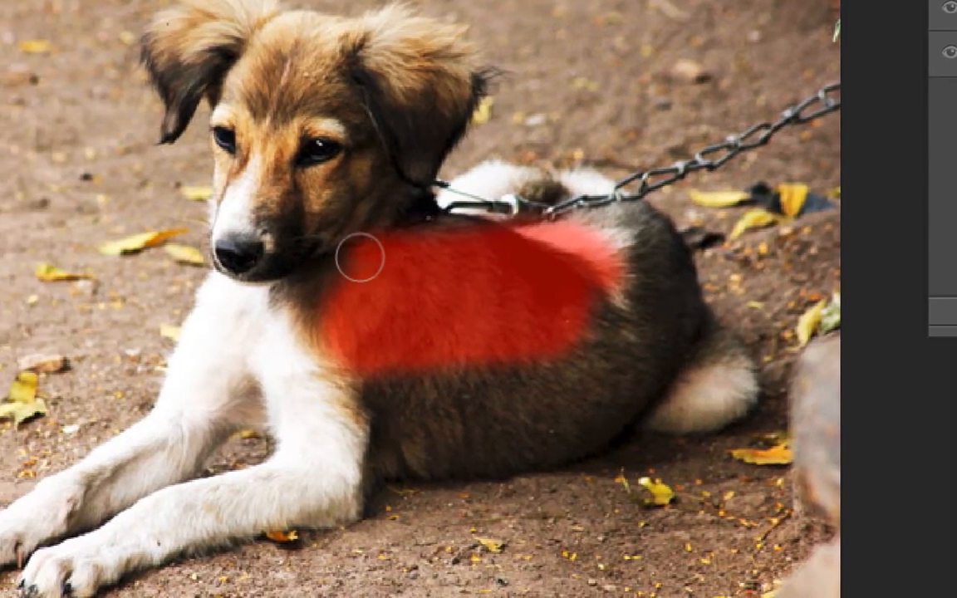
{"action": "left_click_drag", "start_coordinate": [294, 273], "coordinate": [362, 259]}
{"action": "left_click_drag", "start_coordinate": [356, 292], "coordinate": [342, 292]}
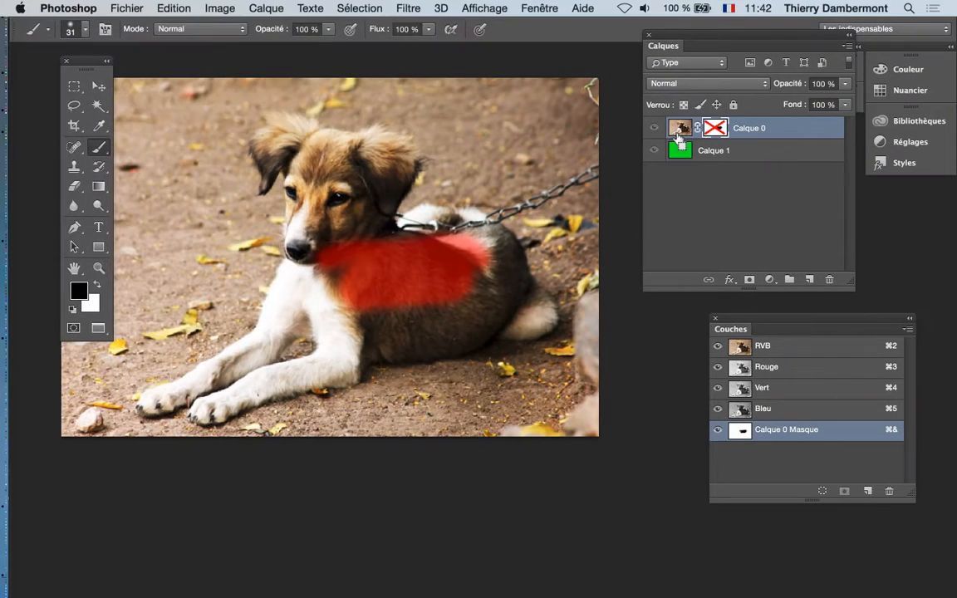
{"action": "left_click_drag", "start_coordinate": [384, 228], "coordinate": [375, 199]}
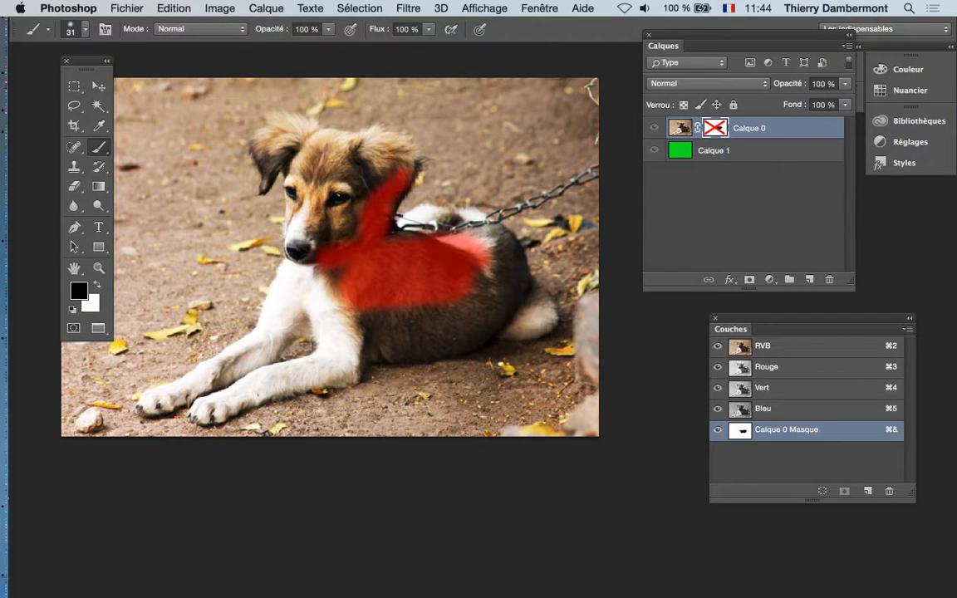
Paint the mask over the ear nearest the chain, the top of the head and the other ear with a 35 px brush
{"action": "scroll", "coordinate": [398, 175], "scroll_direction": "up", "scroll_amount": 2}
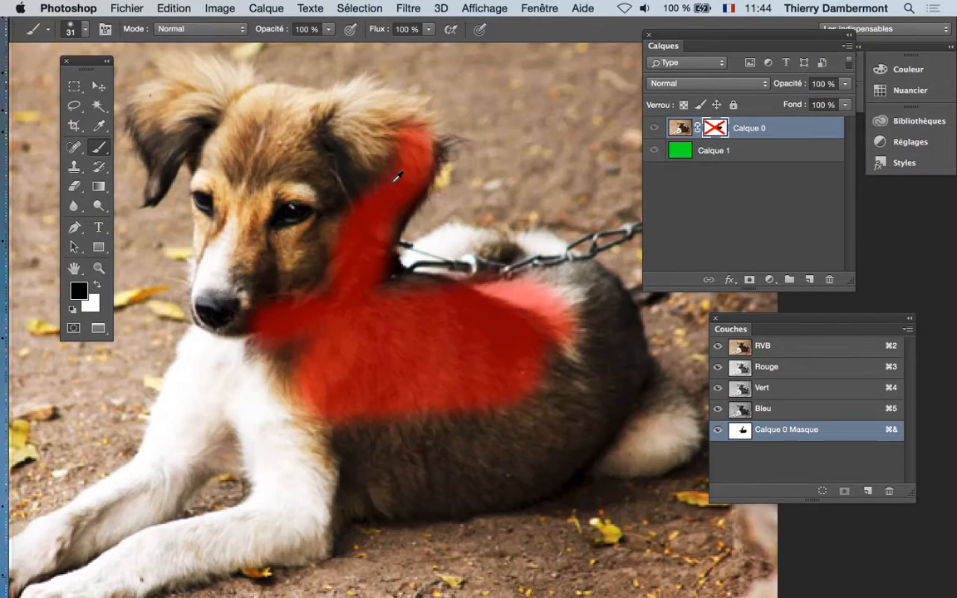
{"action": "left_click_drag", "start_coordinate": [407, 175], "coordinate": [415, 175]}
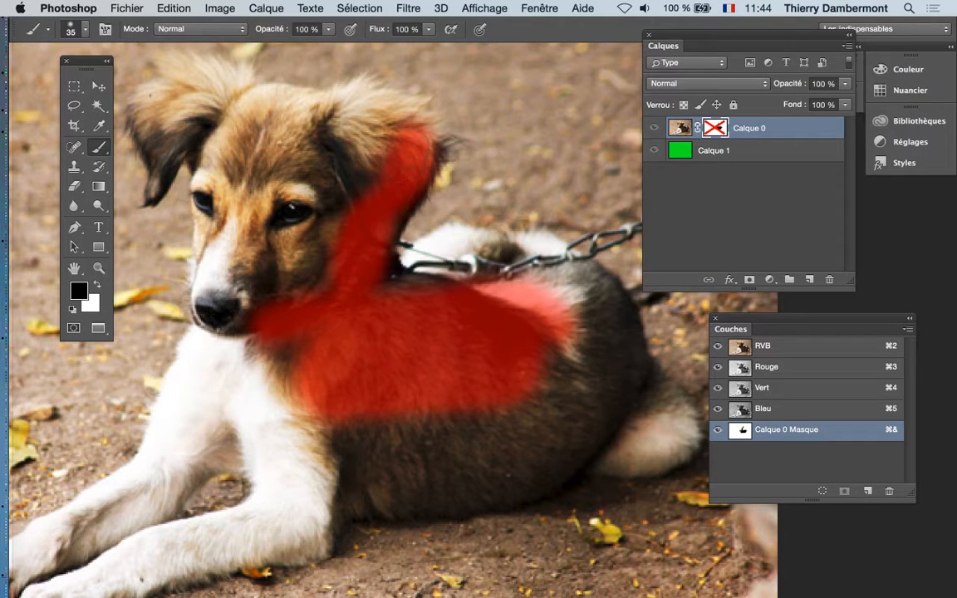
{"action": "mouse_move", "coordinate": [413, 135]}
{"action": "left_mouse_down"}
{"action": "mouse_move", "coordinate": [336, 114]}
{"action": "mouse_move", "coordinate": [390, 130]}
{"action": "mouse_move", "coordinate": [514, 137]}
{"action": "mouse_move", "coordinate": [444, 137]}
{"action": "mouse_move", "coordinate": [435, 149]}
{"action": "mouse_move", "coordinate": [402, 108]}
{"action": "mouse_move", "coordinate": [362, 93]}
{"action": "mouse_move", "coordinate": [328, 98]}
{"action": "mouse_move", "coordinate": [320, 116]}
{"action": "left_mouse_up"}
Reduce the brush to 13 px and mask the hanging tip of the far ear and the fur edge beside the eye
{"action": "left_click_drag", "start_coordinate": [346, 171], "coordinate": [328, 172]}
{"action": "scroll", "coordinate": [339, 202], "scroll_direction": "up", "scroll_amount": 3}
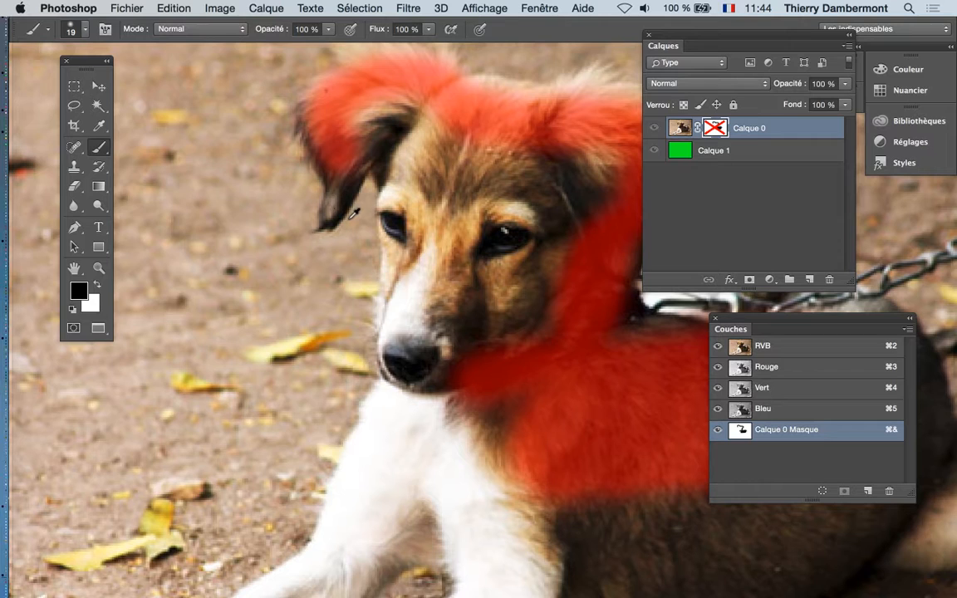
{"action": "scroll", "coordinate": [353, 214], "scroll_direction": "up", "scroll_amount": 2}
{"action": "mouse_move", "coordinate": [332, 214]}
{"action": "left_mouse_down"}
{"action": "mouse_move", "coordinate": [320, 214]}
{"action": "mouse_move", "coordinate": [309, 171]}
{"action": "left_mouse_up"}
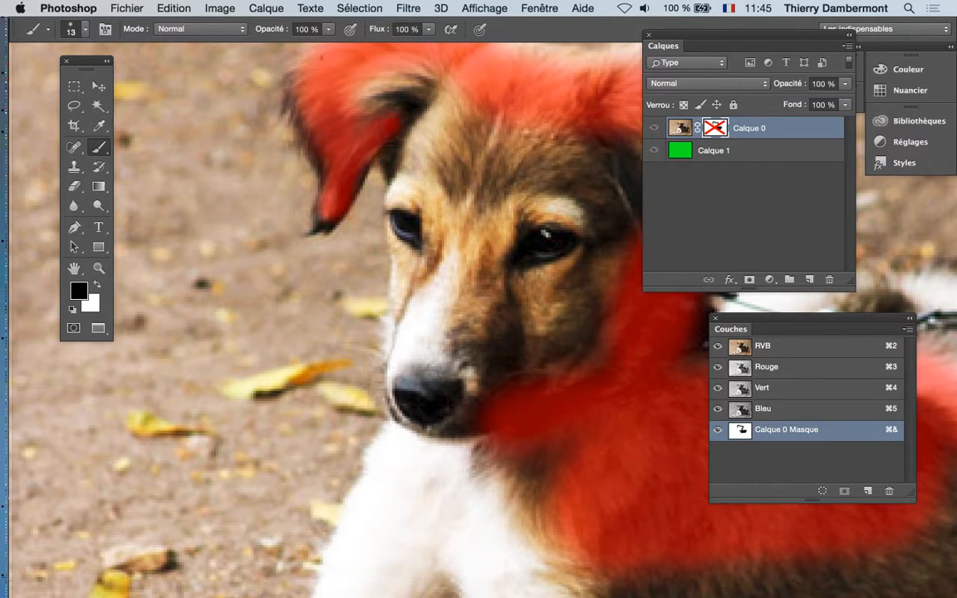
{"action": "left_click_drag", "start_coordinate": [365, 133], "coordinate": [405, 182]}
{"action": "left_click_drag", "start_coordinate": [527, 258], "coordinate": [395, 272]}
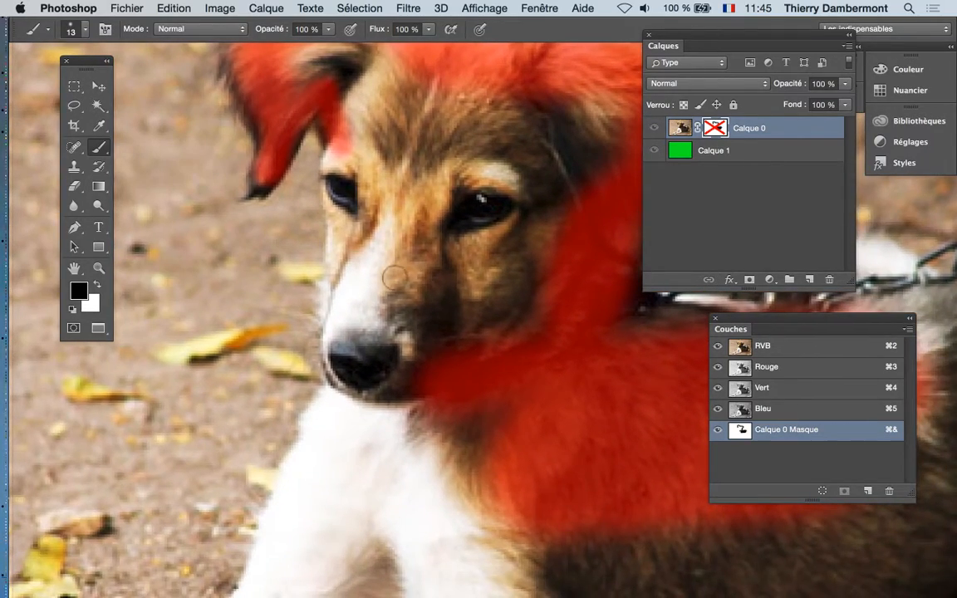
Mask the muzzle's edge and nose, enlarge the brush to 23 px and paint around the chest, legs, belly, tail and rump
{"action": "scroll", "coordinate": [404, 279], "scroll_direction": "down", "scroll_amount": 2}
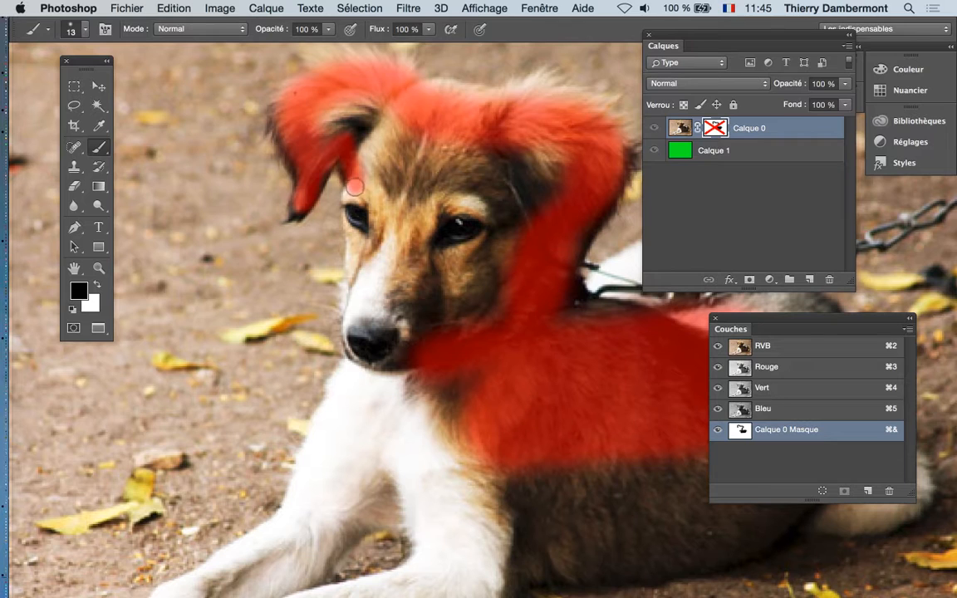
{"action": "mouse_move", "coordinate": [354, 188]}
{"action": "left_mouse_down"}
{"action": "mouse_move", "coordinate": [353, 321]}
{"action": "mouse_move", "coordinate": [365, 353]}
{"action": "mouse_move", "coordinate": [416, 272]}
{"action": "mouse_move", "coordinate": [420, 216]}
{"action": "left_mouse_up"}
{"action": "left_click_drag", "start_coordinate": [398, 310], "coordinate": [409, 312]}
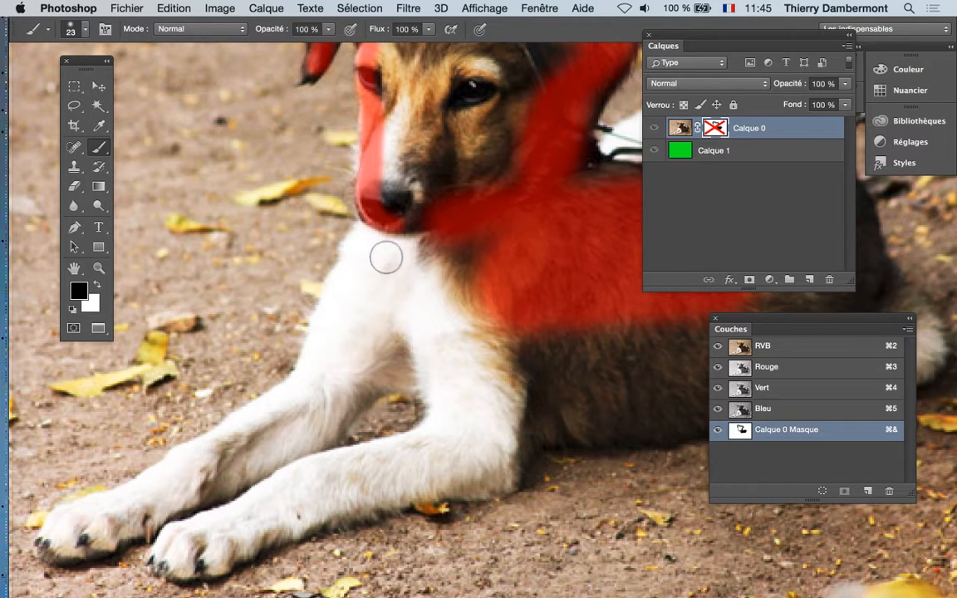
{"action": "mouse_move", "coordinate": [365, 223]}
{"action": "left_mouse_down"}
{"action": "mouse_move", "coordinate": [292, 428]}
{"action": "mouse_move", "coordinate": [258, 443]}
{"action": "mouse_move", "coordinate": [313, 399]}
{"action": "mouse_move", "coordinate": [58, 540]}
{"action": "mouse_move", "coordinate": [159, 515]}
{"action": "mouse_move", "coordinate": [182, 488]}
{"action": "mouse_move", "coordinate": [286, 447]}
{"action": "mouse_move", "coordinate": [359, 366]}
{"action": "mouse_move", "coordinate": [391, 350]}
{"action": "mouse_move", "coordinate": [322, 391]}
{"action": "mouse_move", "coordinate": [307, 447]}
{"action": "mouse_move", "coordinate": [343, 403]}
{"action": "mouse_move", "coordinate": [397, 367]}
{"action": "mouse_move", "coordinate": [423, 376]}
{"action": "mouse_move", "coordinate": [445, 421]}
{"action": "mouse_move", "coordinate": [431, 381]}
{"action": "mouse_move", "coordinate": [431, 433]}
{"action": "mouse_move", "coordinate": [412, 446]}
{"action": "mouse_move", "coordinate": [275, 498]}
{"action": "mouse_move", "coordinate": [168, 554]}
{"action": "mouse_move", "coordinate": [396, 489]}
{"action": "mouse_move", "coordinate": [273, 511]}
{"action": "mouse_move", "coordinate": [293, 476]}
{"action": "mouse_move", "coordinate": [276, 479]}
{"action": "mouse_move", "coordinate": [177, 529]}
{"action": "mouse_move", "coordinate": [178, 550]}
{"action": "mouse_move", "coordinate": [193, 554]}
{"action": "mouse_move", "coordinate": [383, 491]}
{"action": "mouse_move", "coordinate": [495, 473]}
{"action": "mouse_move", "coordinate": [561, 417]}
{"action": "mouse_move", "coordinate": [269, 409]}
{"action": "mouse_move", "coordinate": [269, 427]}
{"action": "mouse_move", "coordinate": [444, 345]}
{"action": "mouse_move", "coordinate": [504, 362]}
{"action": "mouse_move", "coordinate": [465, 421]}
{"action": "mouse_move", "coordinate": [525, 413]}
{"action": "mouse_move", "coordinate": [579, 380]}
{"action": "mouse_move", "coordinate": [516, 334]}
{"action": "mouse_move", "coordinate": [513, 389]}
{"action": "mouse_move", "coordinate": [480, 278]}
{"action": "mouse_move", "coordinate": [411, 235]}
{"action": "mouse_move", "coordinate": [391, 243]}
{"action": "mouse_move", "coordinate": [324, 218]}
{"action": "mouse_move", "coordinate": [262, 240]}
{"action": "mouse_move", "coordinate": [411, 267]}
{"action": "mouse_move", "coordinate": [332, 228]}
{"action": "mouse_move", "coordinate": [466, 179]}
{"action": "mouse_move", "coordinate": [424, 150]}
{"action": "left_mouse_up"}
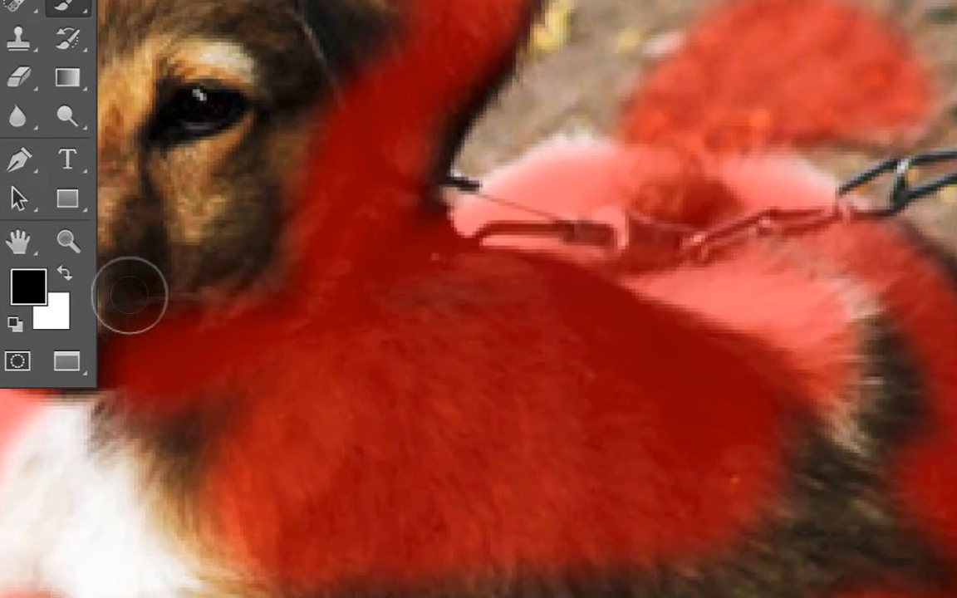
Swap the foreground colour to white and paint away the mask overflow on the ground above the dog's back
{"action": "key", "text": "x"}
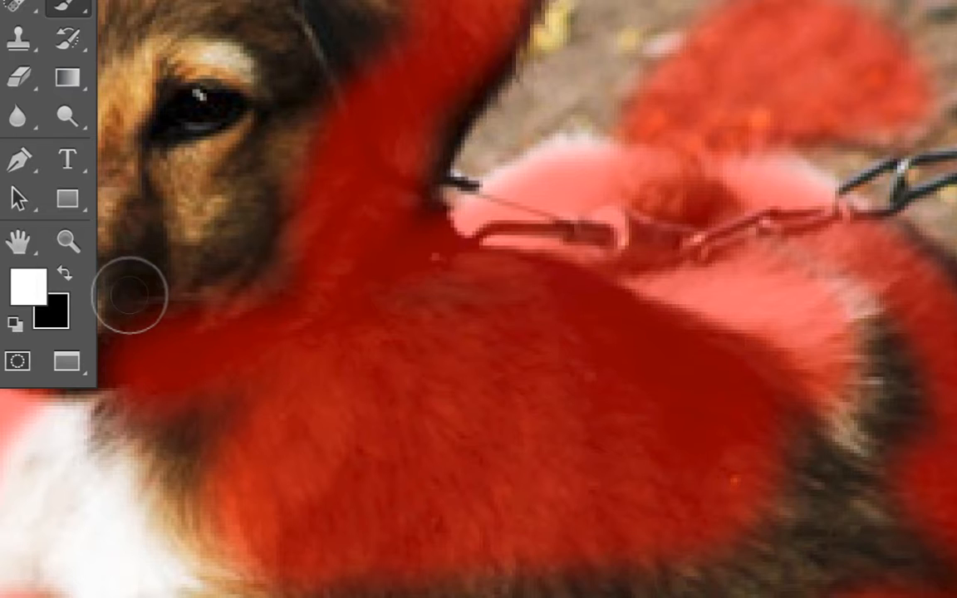
{"action": "key", "text": "x"}
{"action": "key", "text": "x"}
{"action": "key", "text": "x"}
{"action": "key", "text": "x"}
{"action": "key", "text": "x"}
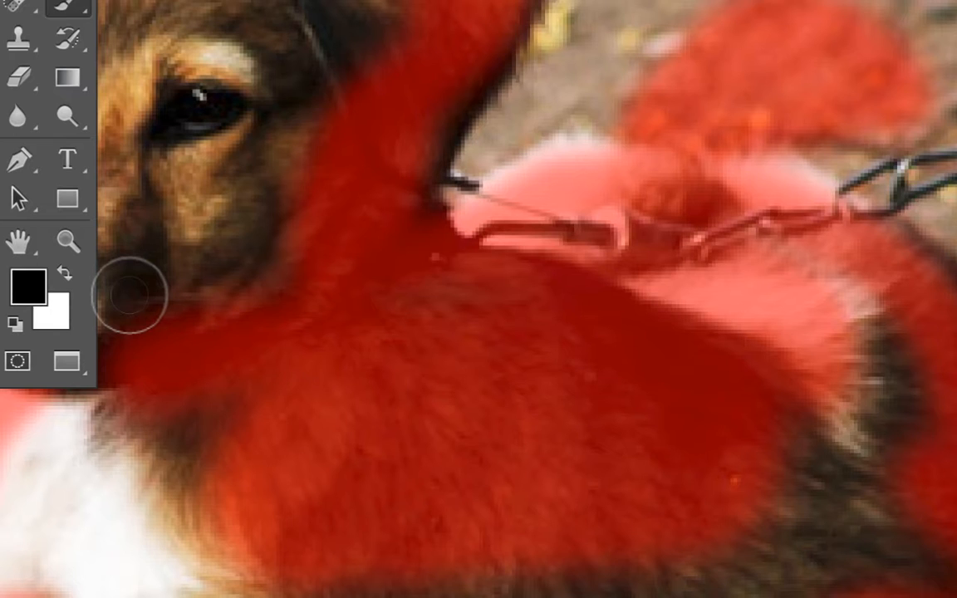
{"action": "key", "text": "x"}
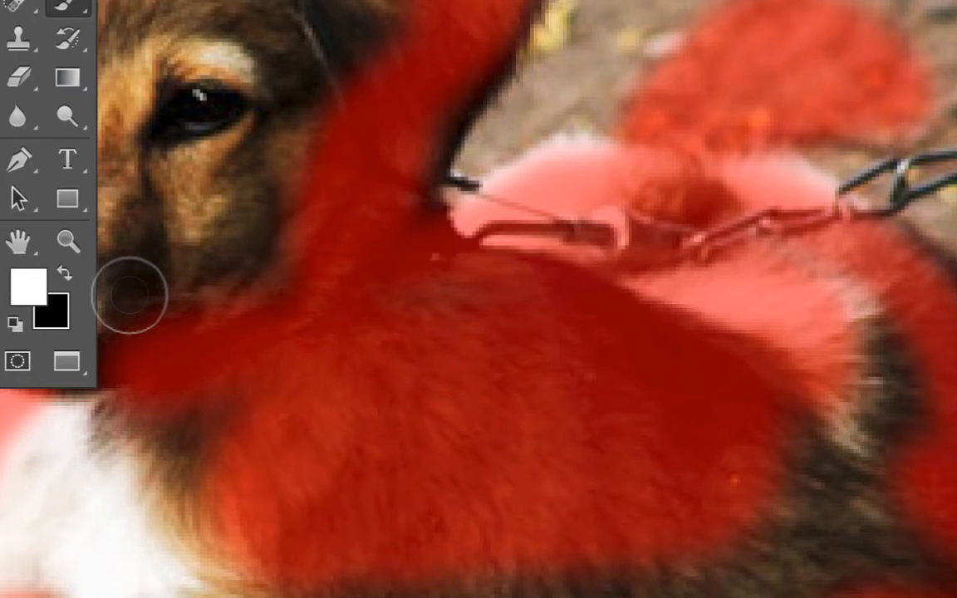
{"action": "key", "text": "x"}
{"action": "key", "text": "x"}
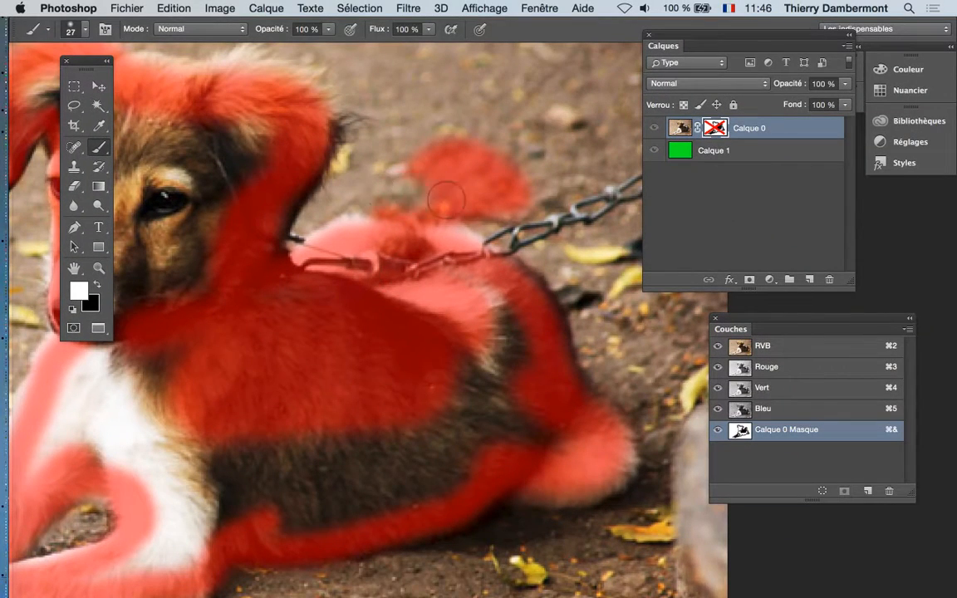
{"action": "mouse_move", "coordinate": [444, 200]}
{"action": "left_mouse_down"}
{"action": "mouse_move", "coordinate": [540, 209]}
{"action": "mouse_move", "coordinate": [472, 151]}
{"action": "left_mouse_up"}
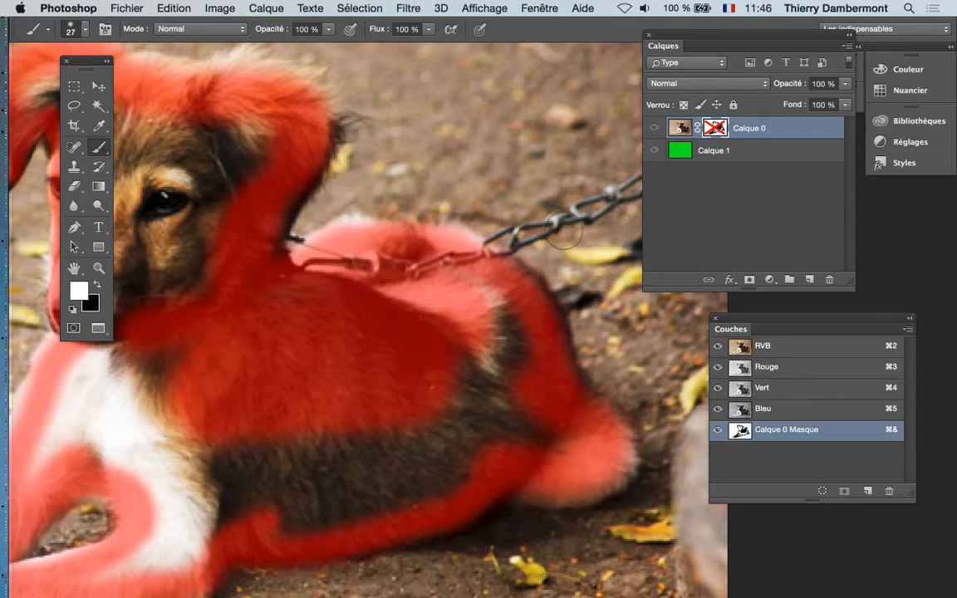
Switch back to black and fill the mask over the dog's remaining face, chest and flank with a 38 px brush
{"action": "scroll", "coordinate": [314, 416], "scroll_direction": "down", "scroll_amount": 5}
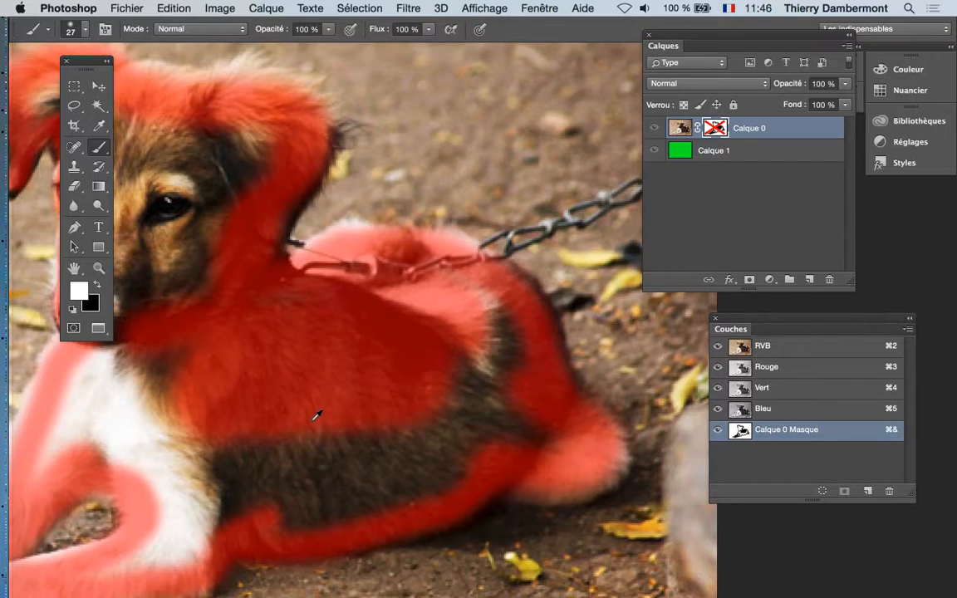
{"action": "scroll", "coordinate": [312, 416], "scroll_direction": "down", "scroll_amount": 3}
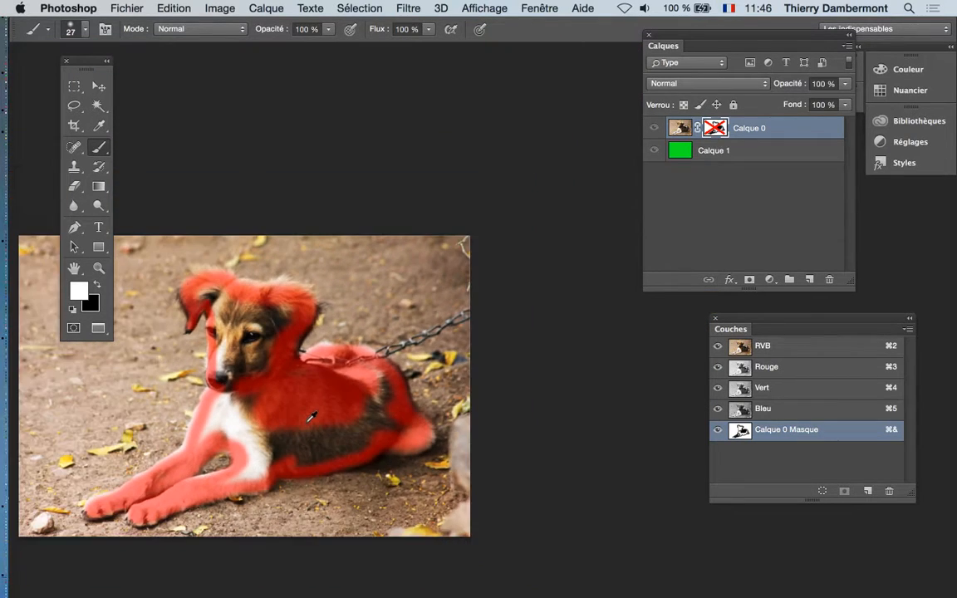
{"action": "left_click_drag", "start_coordinate": [314, 419], "coordinate": [420, 285]}
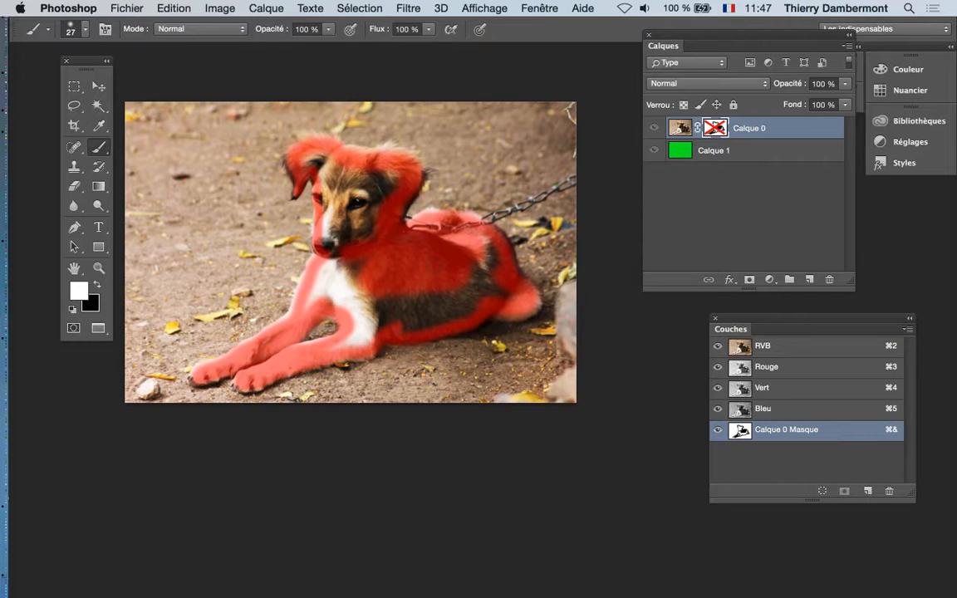
{"action": "scroll", "coordinate": [409, 248], "scroll_direction": "up", "scroll_amount": 5}
{"action": "scroll", "coordinate": [395, 239], "scroll_direction": "down", "scroll_amount": 4}
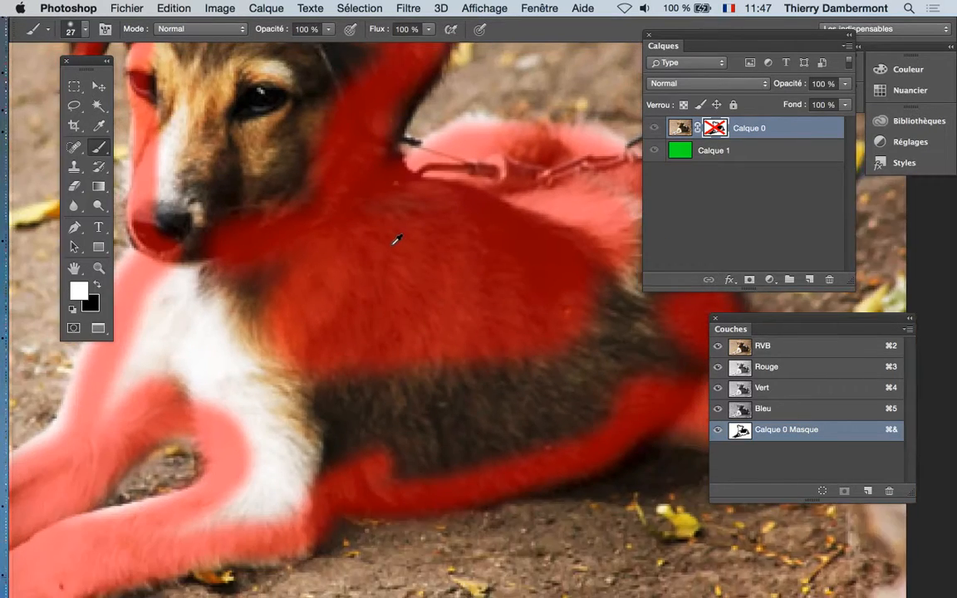
{"action": "left_click_drag", "start_coordinate": [346, 219], "coordinate": [363, 220]}
{"action": "mouse_move", "coordinate": [209, 160]}
{"action": "left_mouse_down"}
{"action": "mouse_move", "coordinate": [226, 183]}
{"action": "mouse_move", "coordinate": [239, 93]}
{"action": "mouse_move", "coordinate": [265, 158]}
{"action": "left_mouse_up"}
{"action": "key", "text": "super+z"}
{"action": "key", "text": "x"}
{"action": "left_click_drag", "start_coordinate": [278, 126], "coordinate": [318, 182]}
{"action": "mouse_move", "coordinate": [282, 159]}
{"action": "left_mouse_down"}
{"action": "mouse_move", "coordinate": [248, 118]}
{"action": "mouse_move", "coordinate": [258, 98]}
{"action": "mouse_move", "coordinate": [357, 154]}
{"action": "mouse_move", "coordinate": [318, 197]}
{"action": "mouse_move", "coordinate": [299, 242]}
{"action": "mouse_move", "coordinate": [250, 199]}
{"action": "mouse_move", "coordinate": [279, 342]}
{"action": "mouse_move", "coordinate": [231, 411]}
{"action": "mouse_move", "coordinate": [312, 401]}
{"action": "mouse_move", "coordinate": [301, 383]}
{"action": "mouse_move", "coordinate": [336, 407]}
{"action": "mouse_move", "coordinate": [325, 487]}
{"action": "mouse_move", "coordinate": [289, 501]}
{"action": "mouse_move", "coordinate": [423, 415]}
{"action": "mouse_move", "coordinate": [357, 365]}
{"action": "left_mouse_up"}
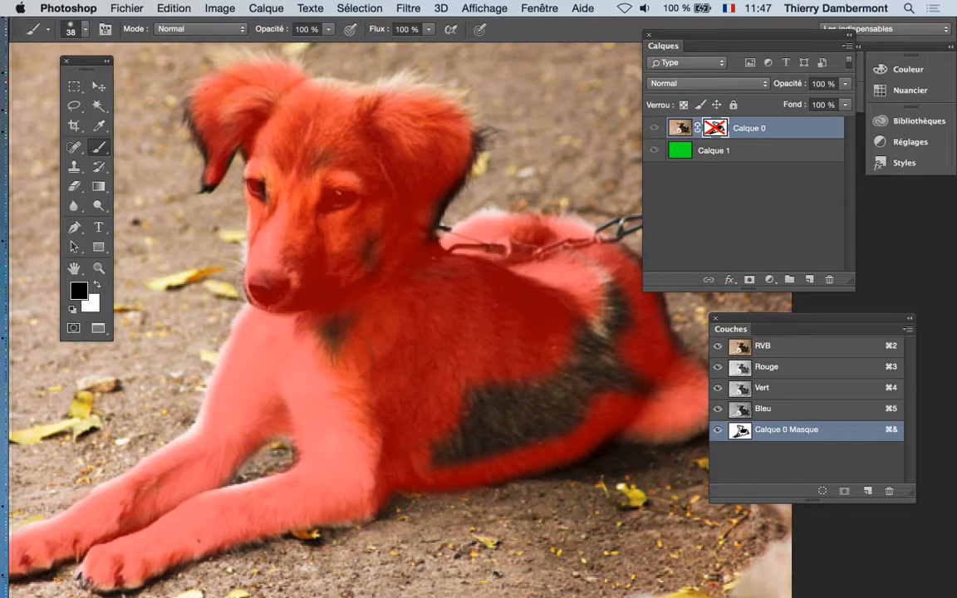
{"action": "left_click_drag", "start_coordinate": [374, 260], "coordinate": [294, 258]}
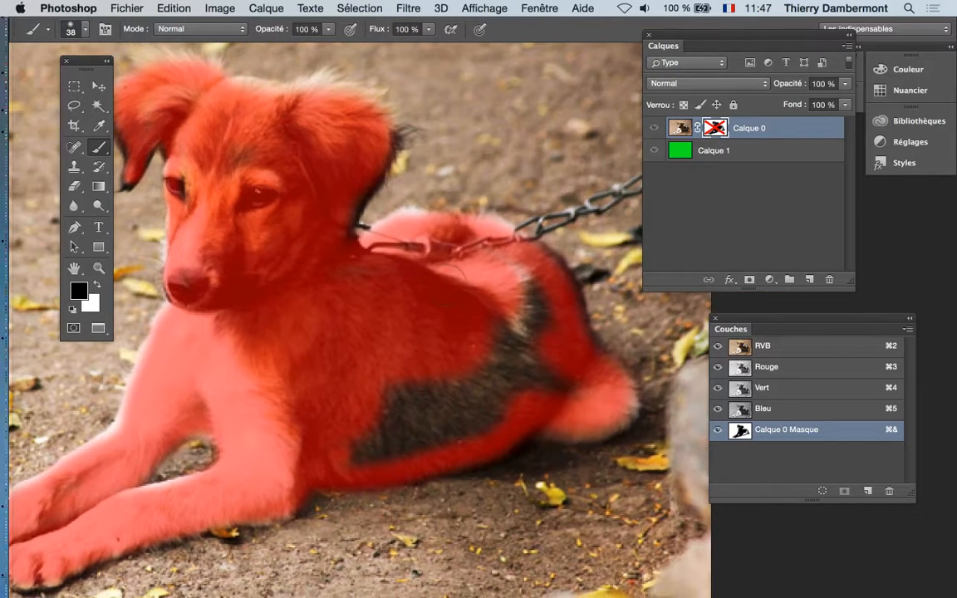
{"action": "mouse_move", "coordinate": [480, 274]}
{"action": "left_mouse_down"}
{"action": "mouse_move", "coordinate": [482, 333]}
{"action": "mouse_move", "coordinate": [412, 366]}
{"action": "left_mouse_up"}
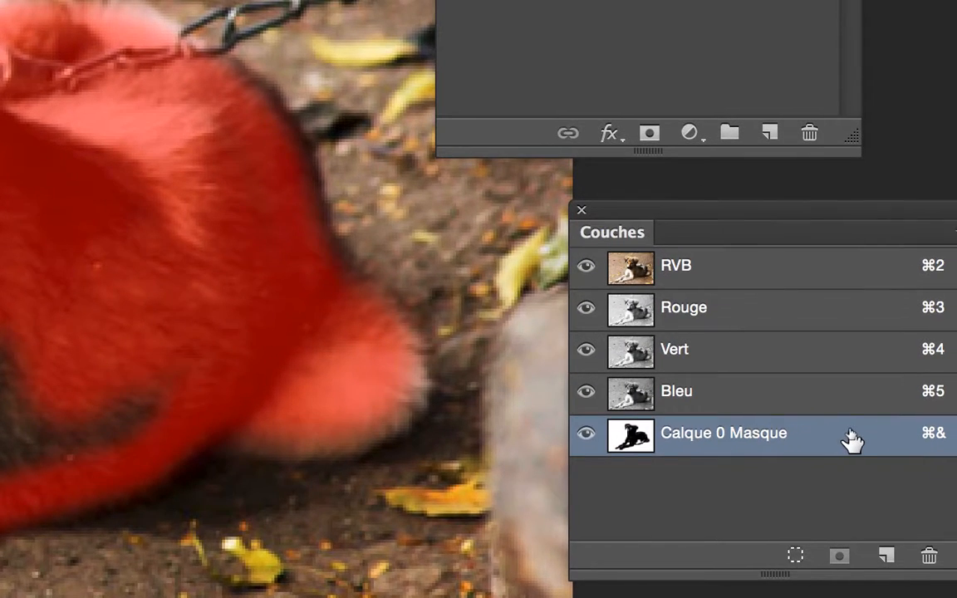
Change the display colour of the Calque 0 mask overlay to blue with a hue of 248°
{"action": "double_click", "coordinate": [851, 440]}
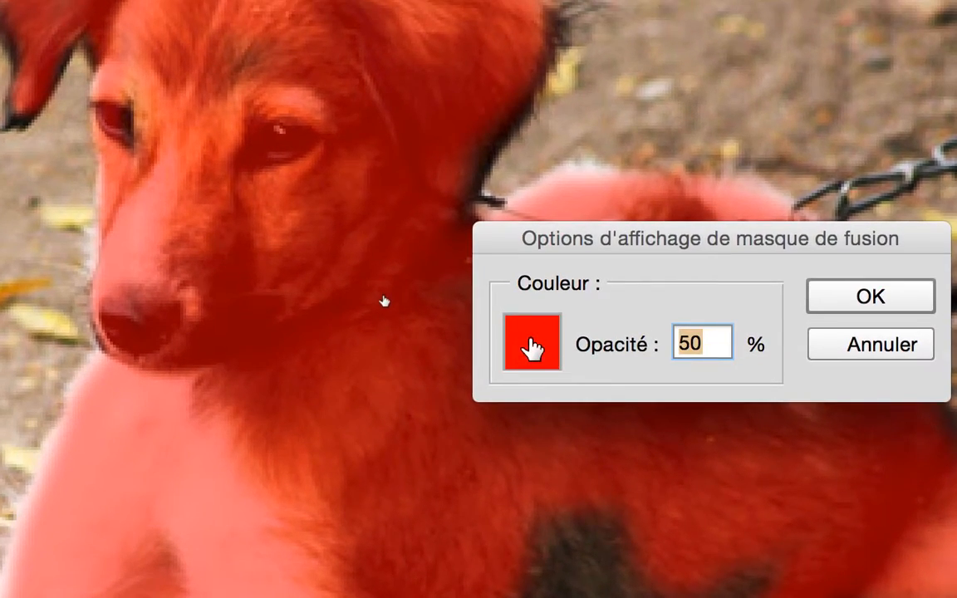
{"action": "left_click", "coordinate": [262, 245]}
{"action": "left_click", "coordinate": [695, 213]}
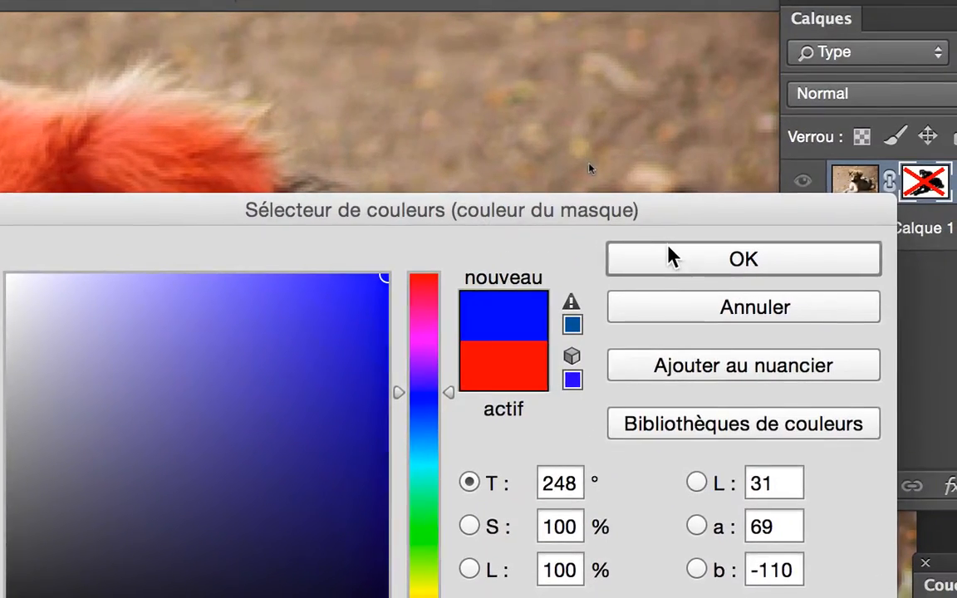
{"action": "left_click", "coordinate": [849, 174]}
{"action": "left_click", "coordinate": [606, 453]}
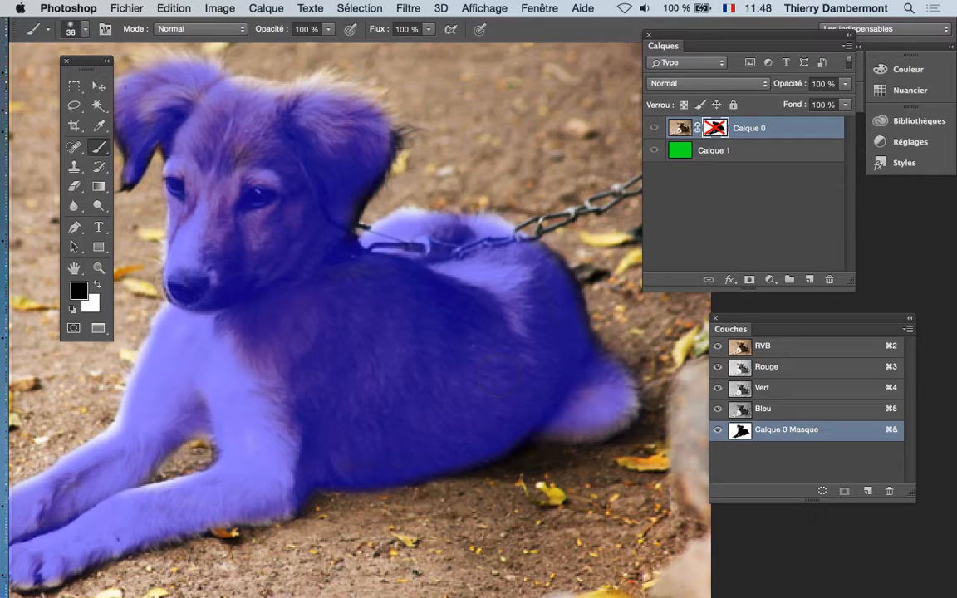
{"action": "left_click_drag", "start_coordinate": [299, 348], "coordinate": [440, 366]}
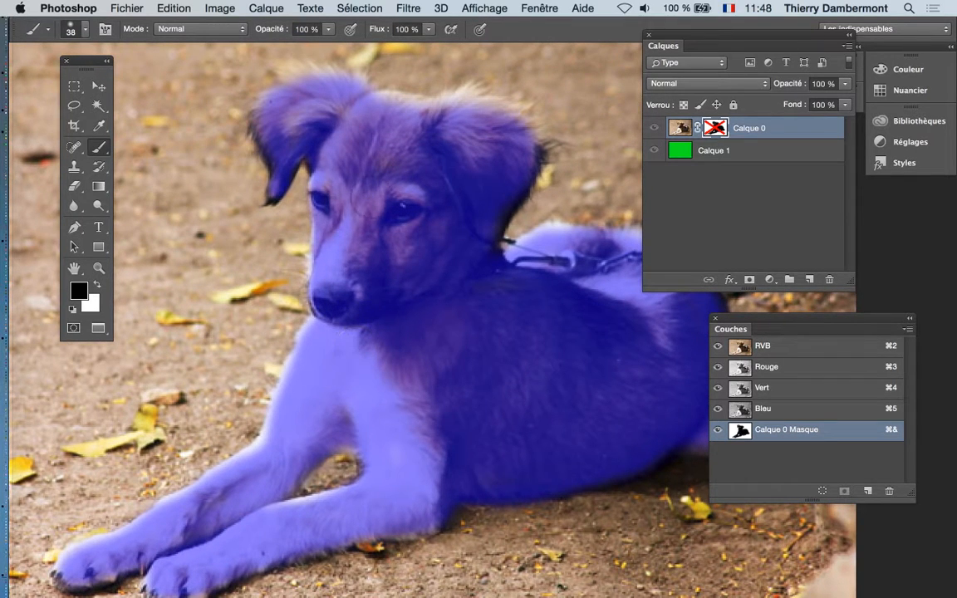
{"action": "scroll", "coordinate": [532, 405], "scroll_direction": "down", "scroll_amount": 5}
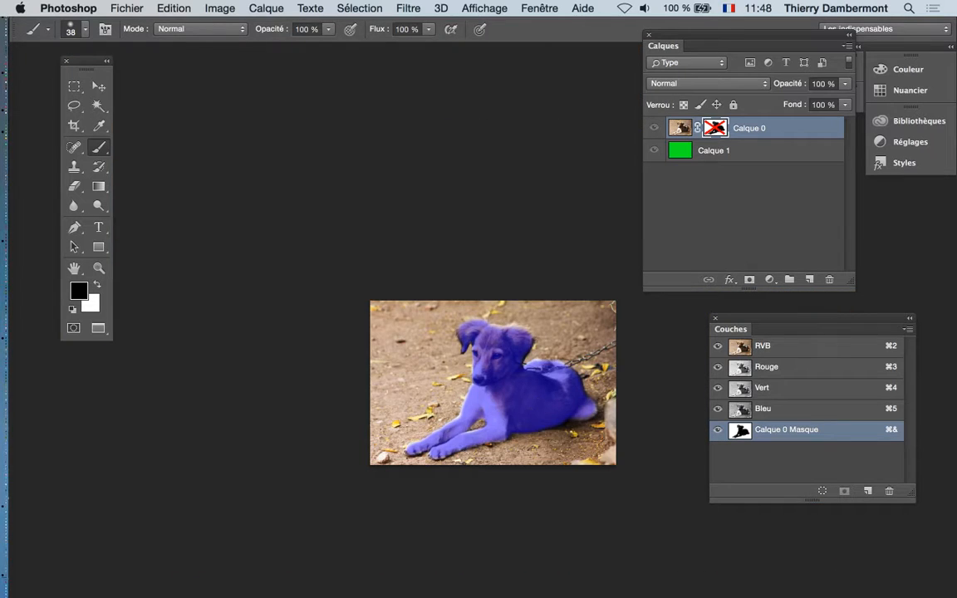
{"action": "left_click_drag", "start_coordinate": [430, 357], "coordinate": [306, 186]}
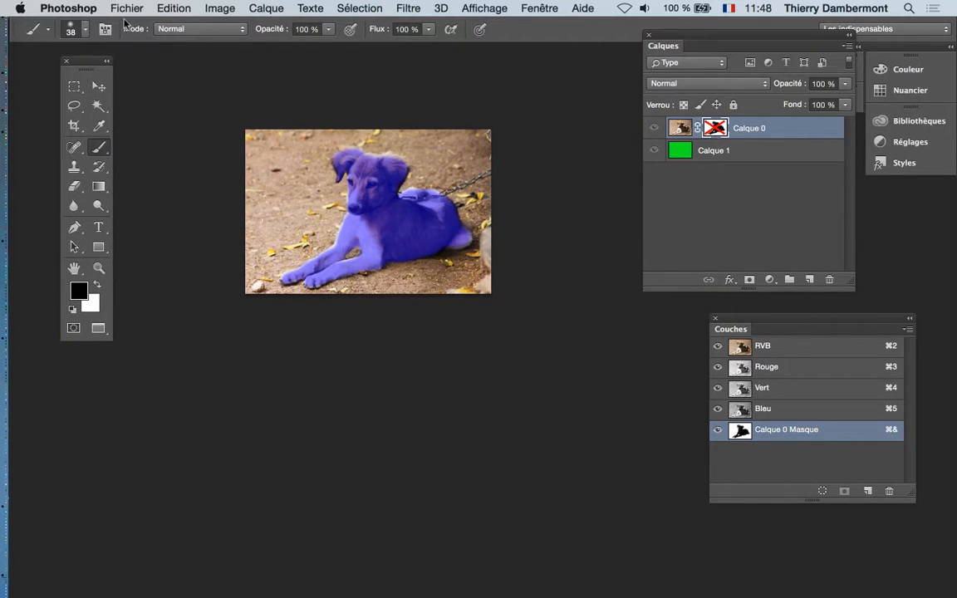